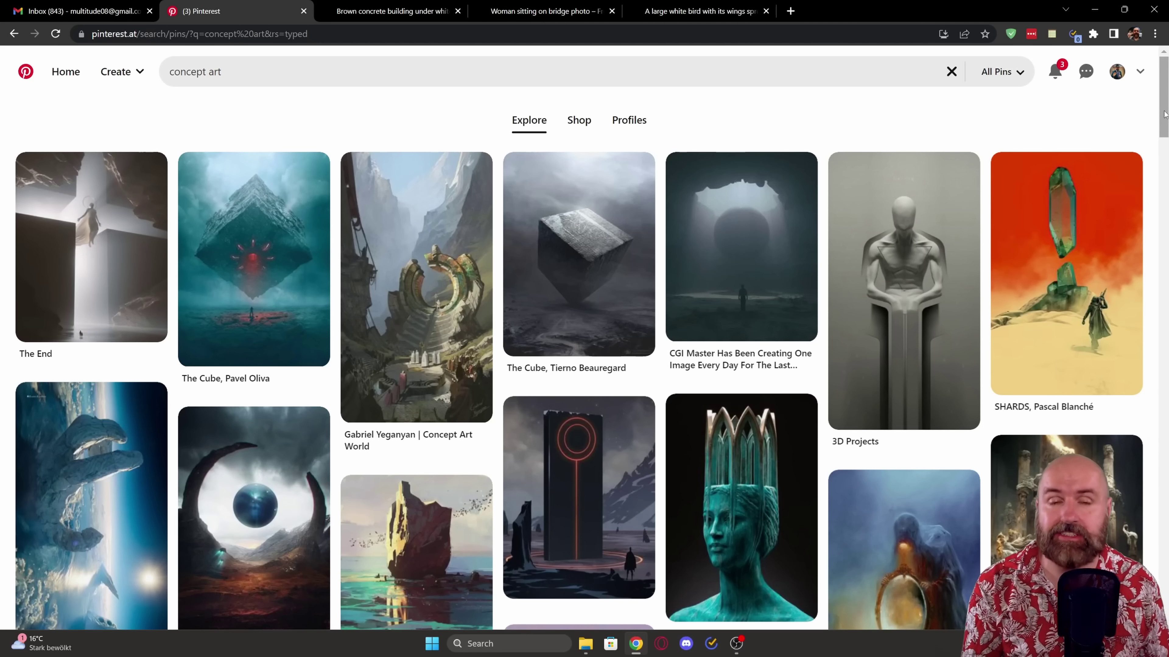
# Open and browse the pink cosmic-giant concept art pin, then move to the Unsplash ruins photo.
pyautogui.moveTo(1164, 105); pyautogui.dragTo(1166, 461)
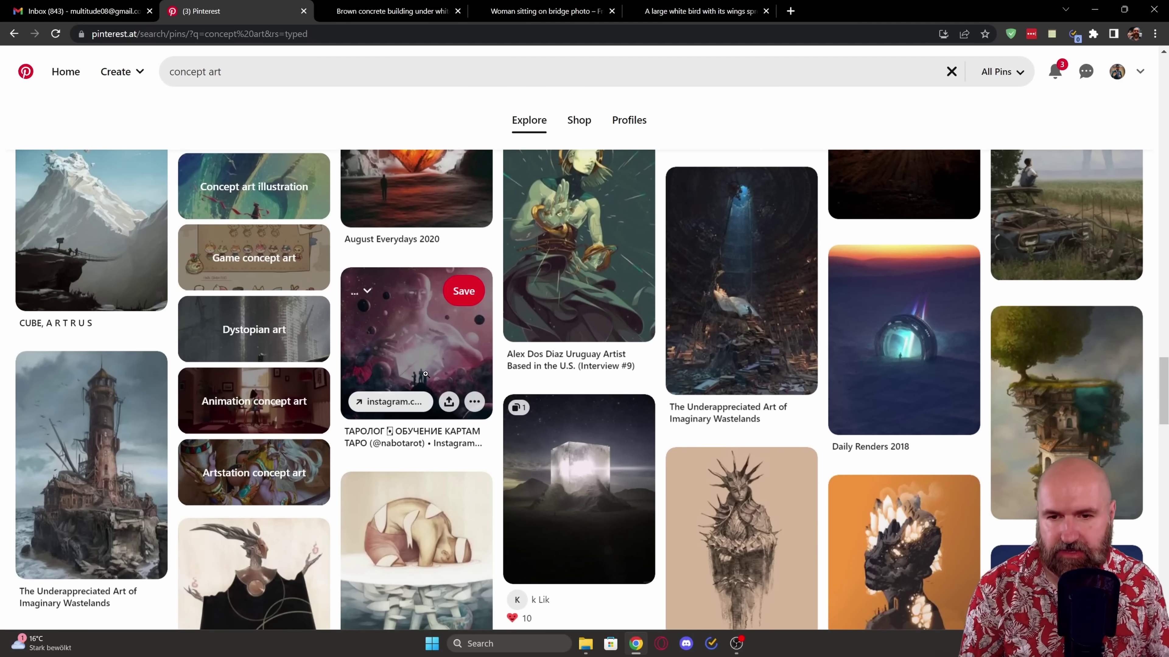
pyautogui.click(460, 355)
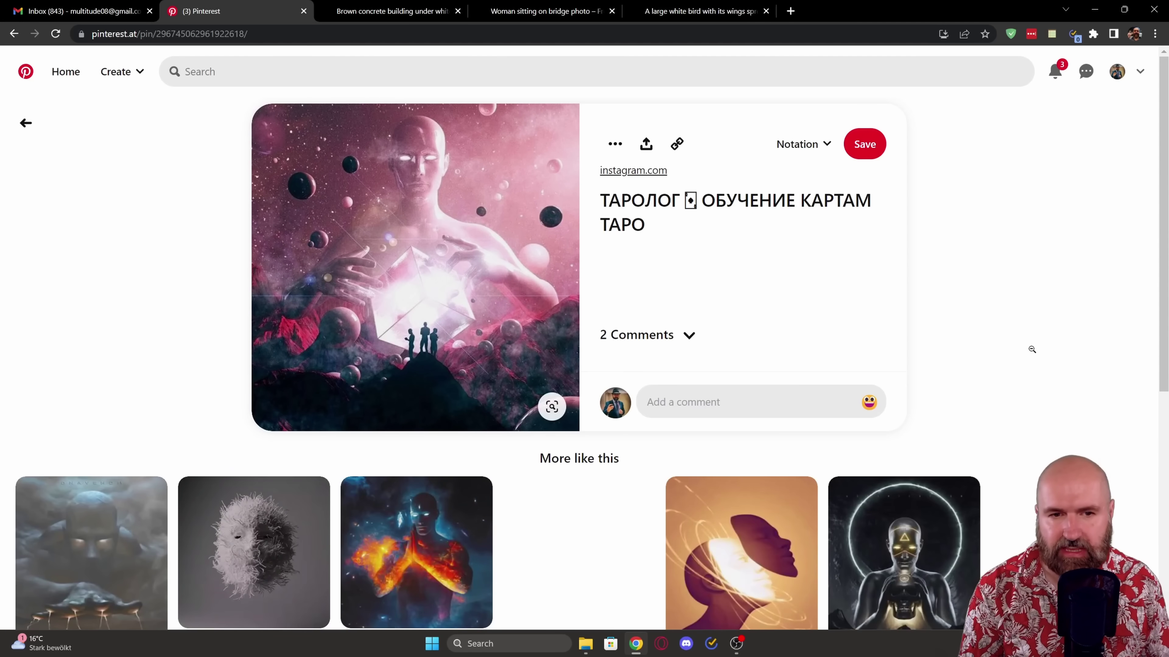
pyautogui.scroll(-5, 1164, 183)
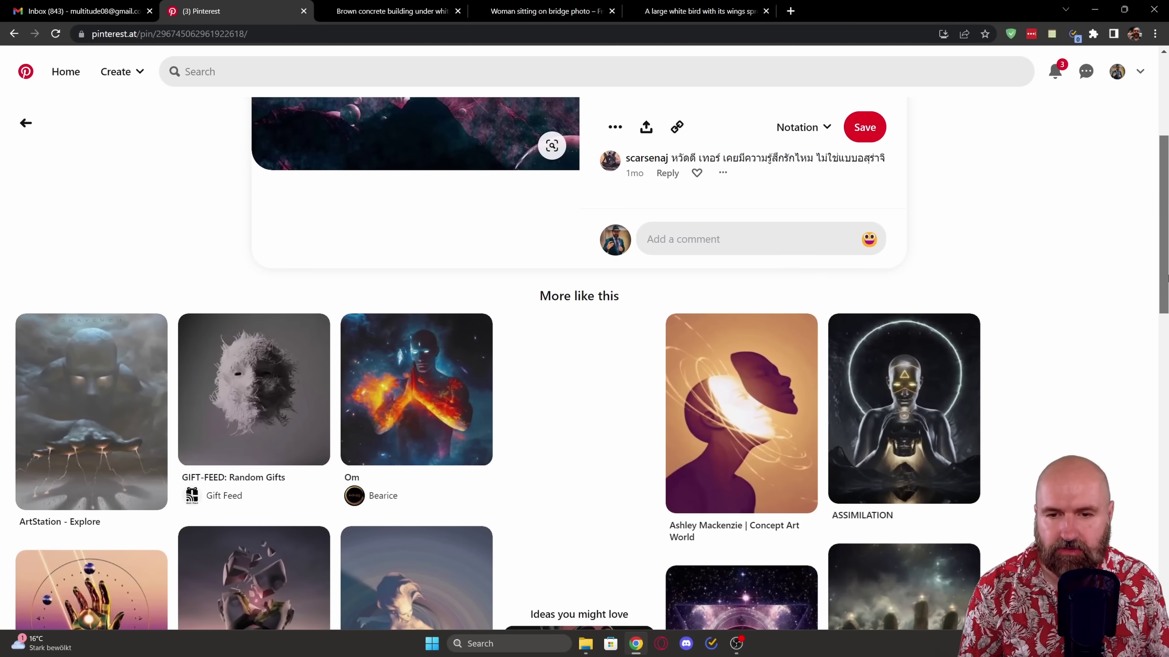
pyautogui.scroll(5, 330, 319)
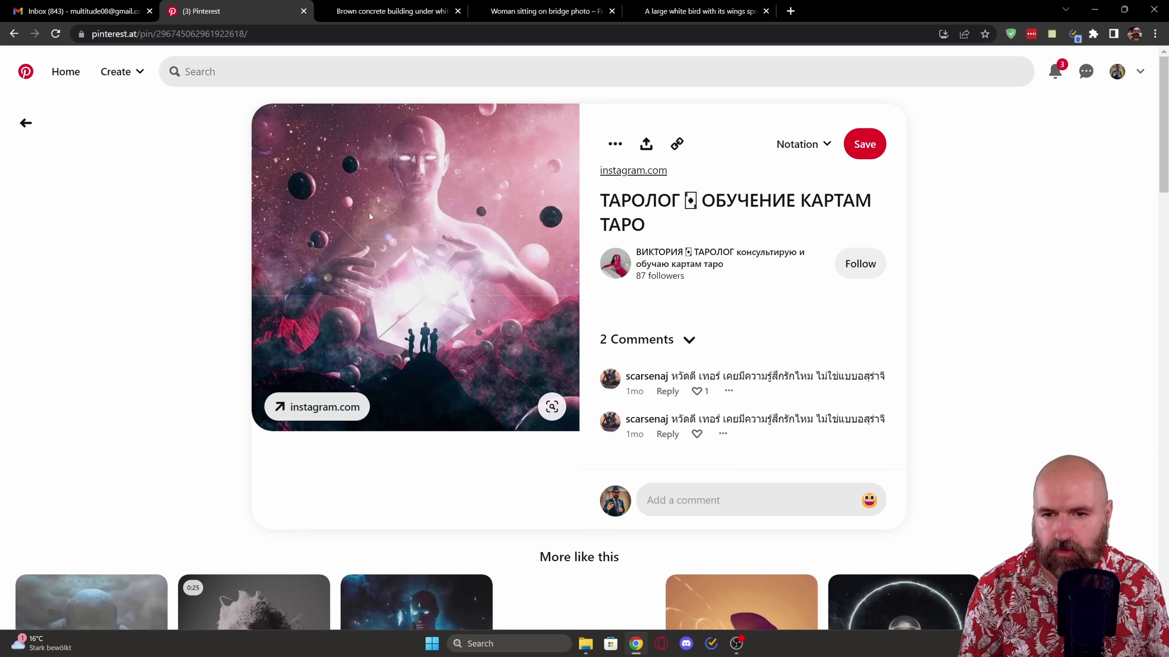
pyautogui.scroll(-6, 1155, 186)
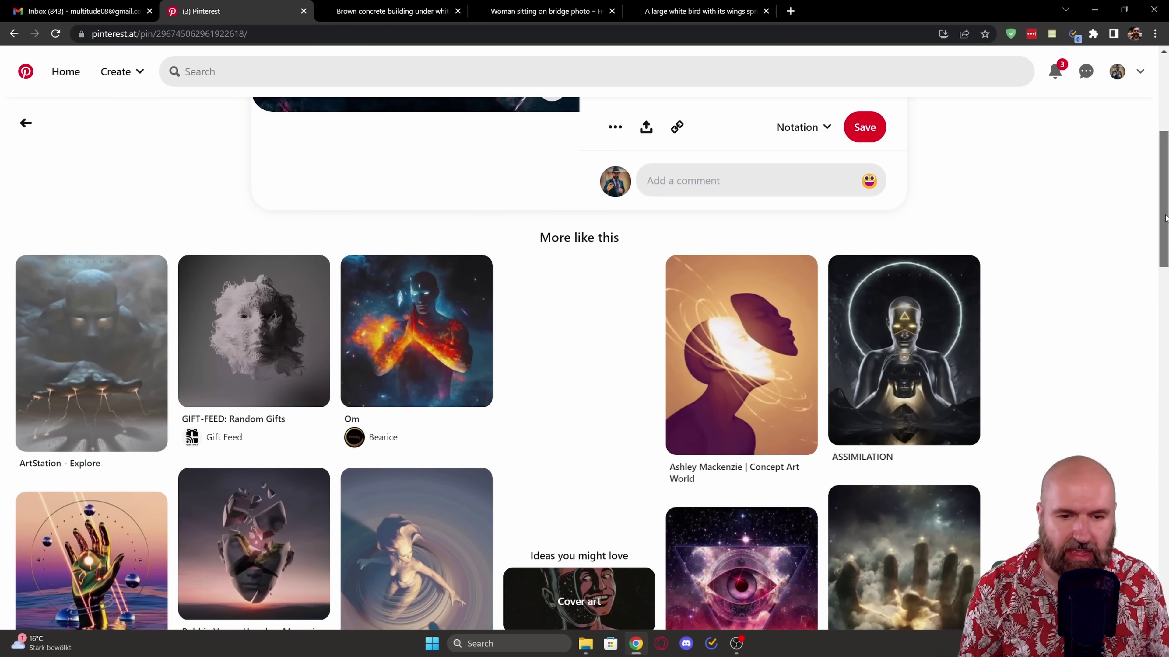
pyautogui.scroll(-4, 1165, 269)
pyautogui.moveTo(1166, 269); pyautogui.dragTo(1166, 332)
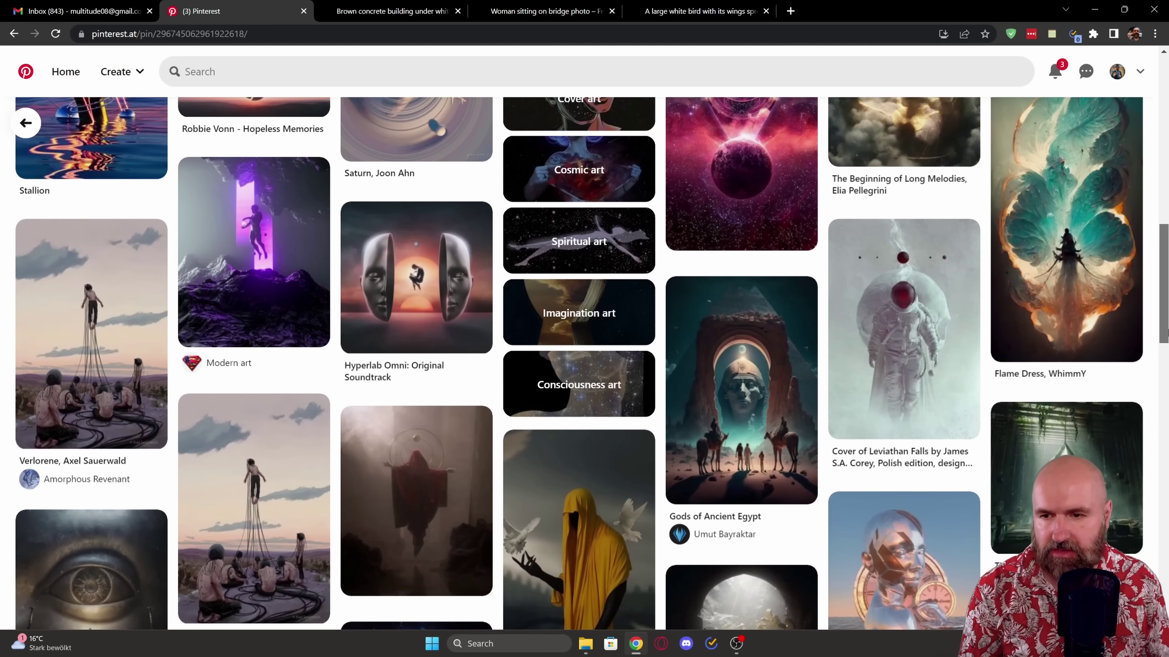
pyautogui.moveTo(1166, 331); pyautogui.dragTo(1165, 165)
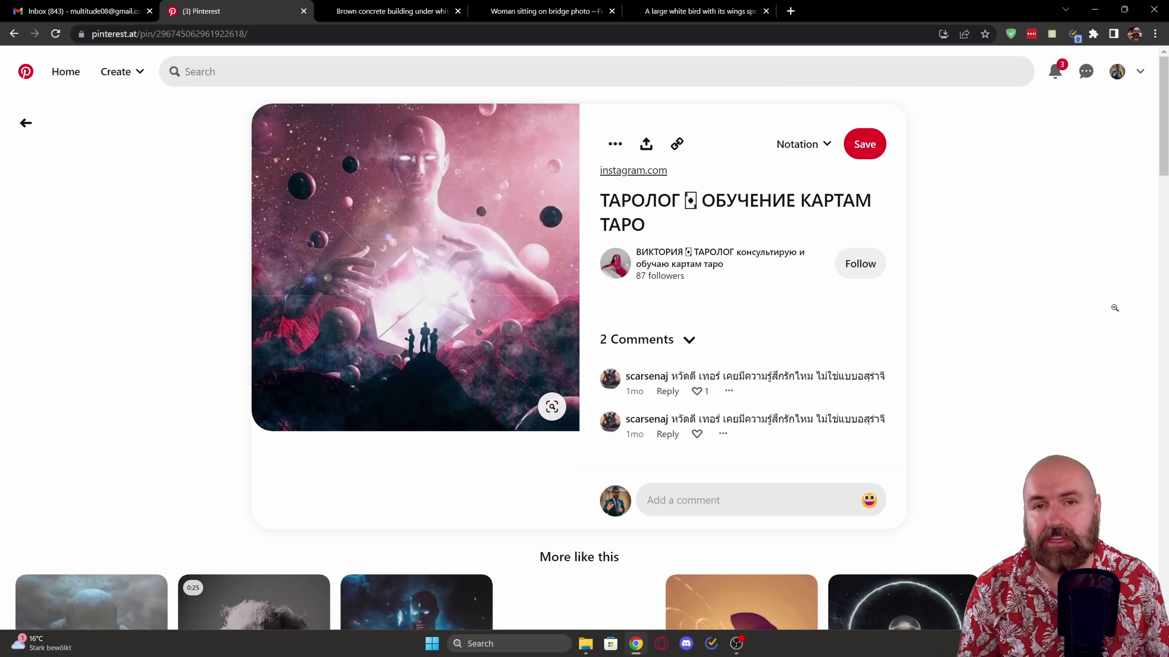
pyautogui.hotkey('ctrl', 'Tab')
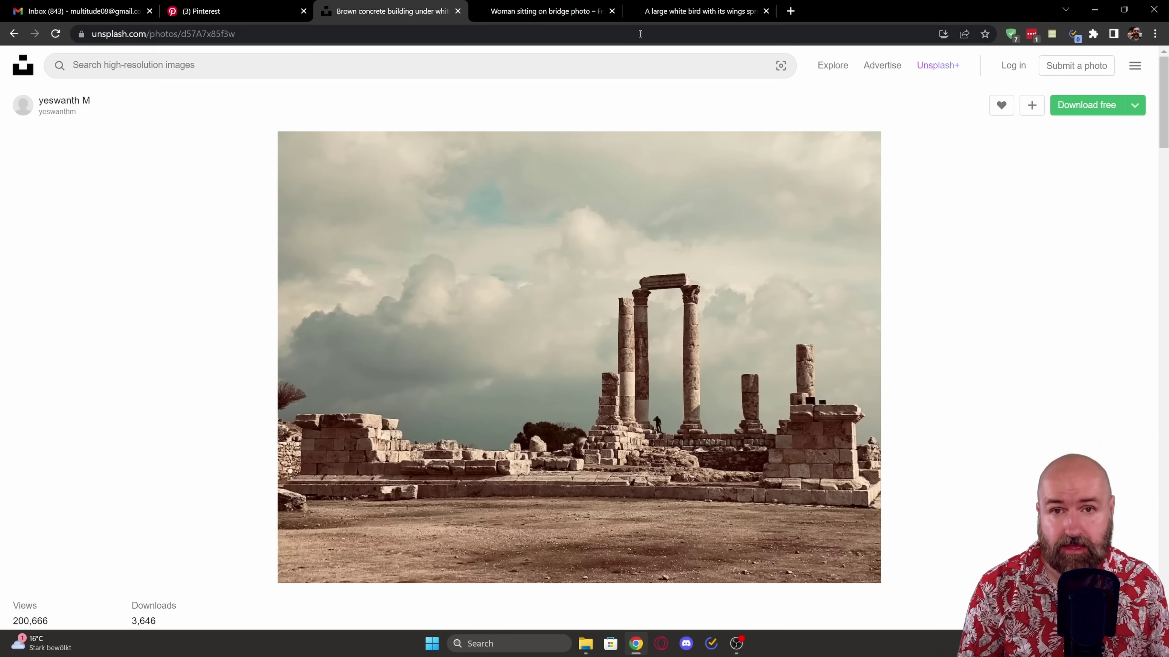
# Flip through the reference tabs to the woman-on-bridge photo, then the white bird photo.
pyautogui.hotkey('ctrl', 'Tab')
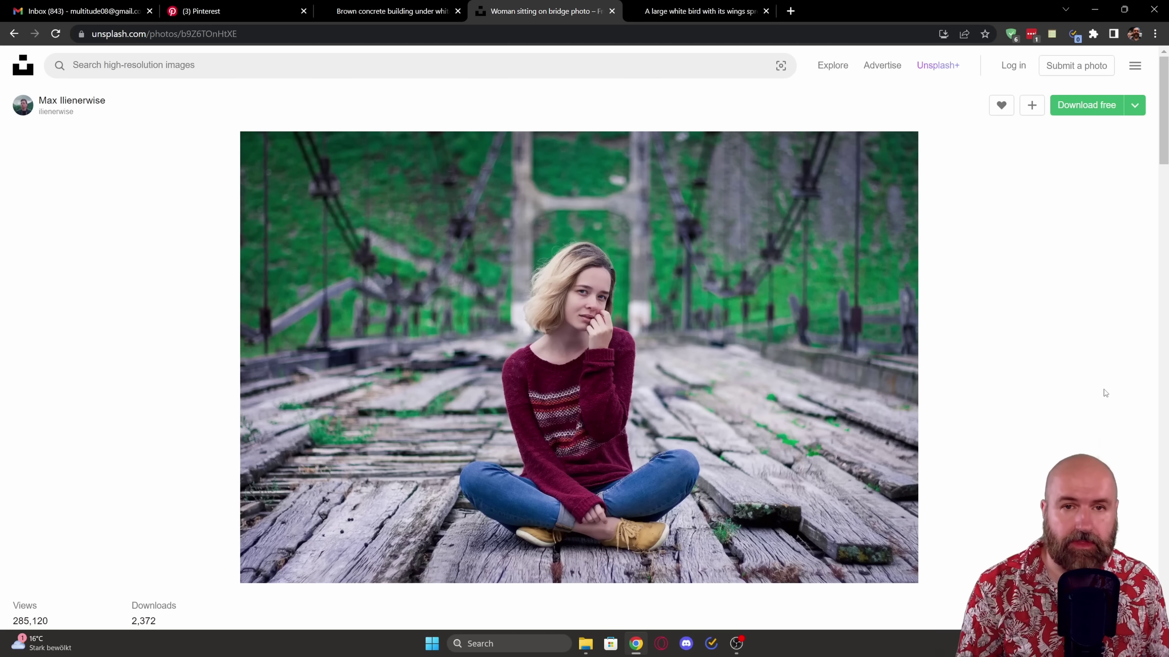
pyautogui.hotkey('ctrl', 'Tab')
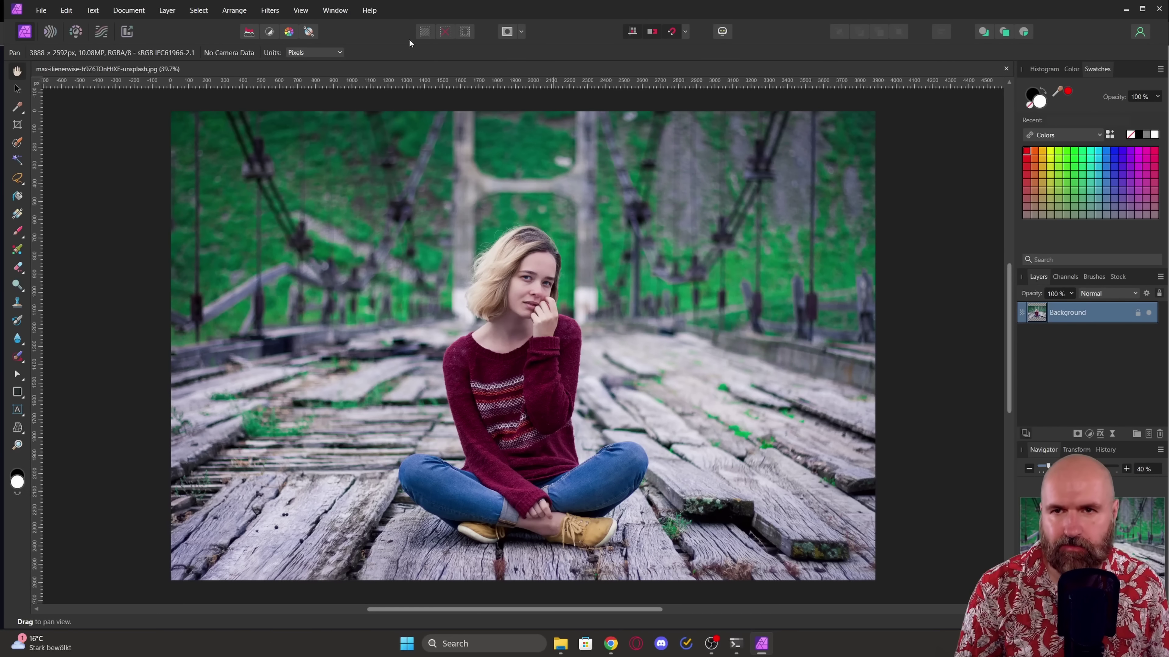
# Check the Affinity Photo version information from the Help menu, then dismiss it.
pyautogui.click(369, 10)
pyautogui.click(381, 161)
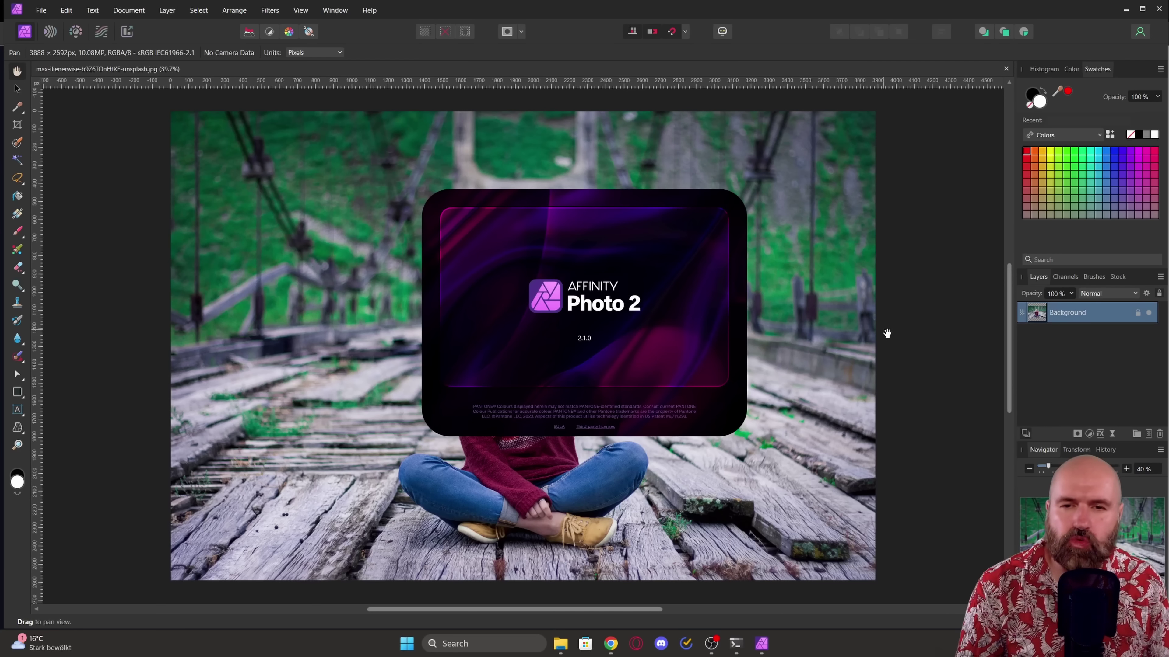
pyautogui.click(887, 334)
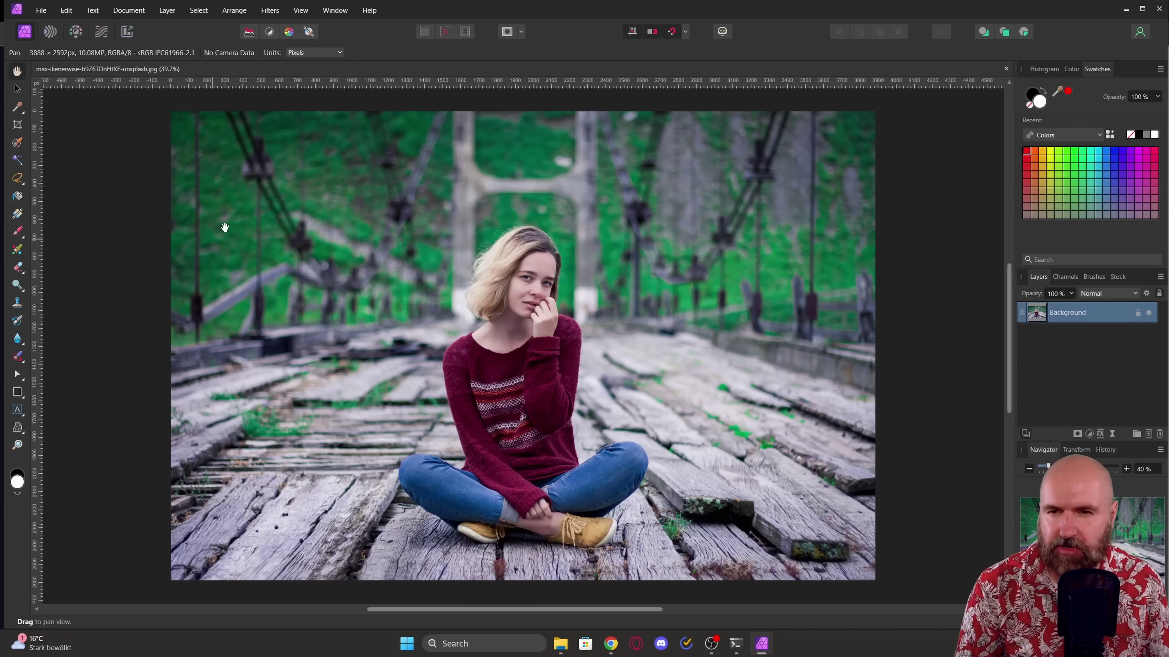
# Crop the bridge photo around the seated woman to 1678 × 1958 px, then return to Stable Diffusion.
pyautogui.click(17, 125)
pyautogui.moveTo(170, 111); pyautogui.dragTo(369, 208)
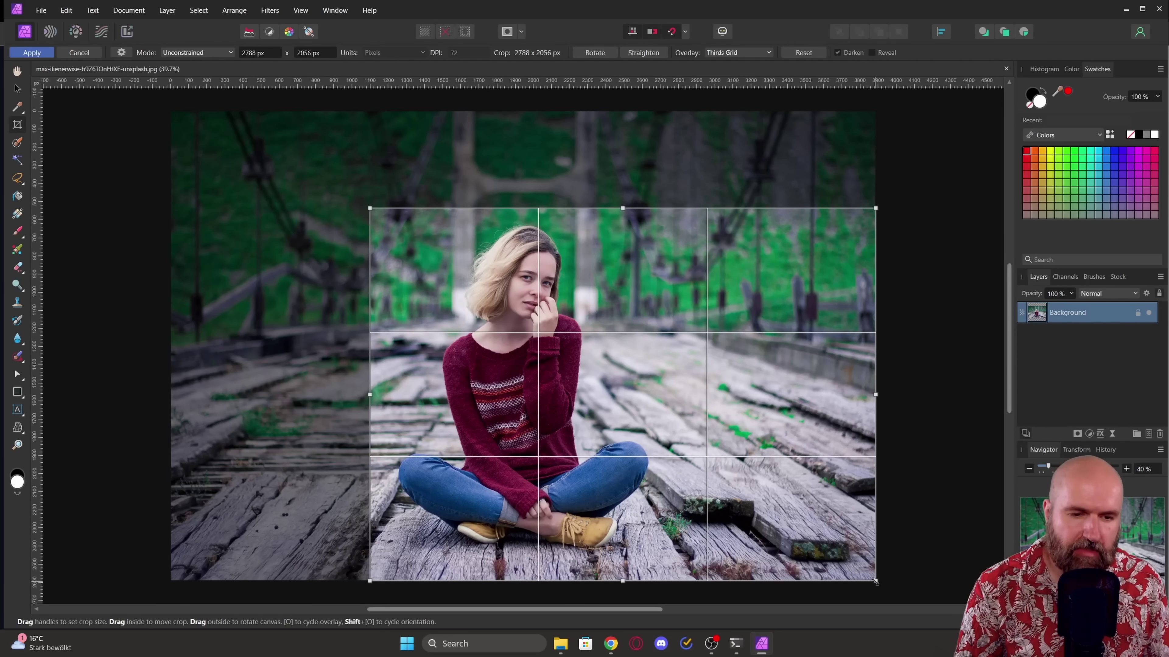
pyautogui.moveTo(875, 582); pyautogui.dragTo(674, 564)
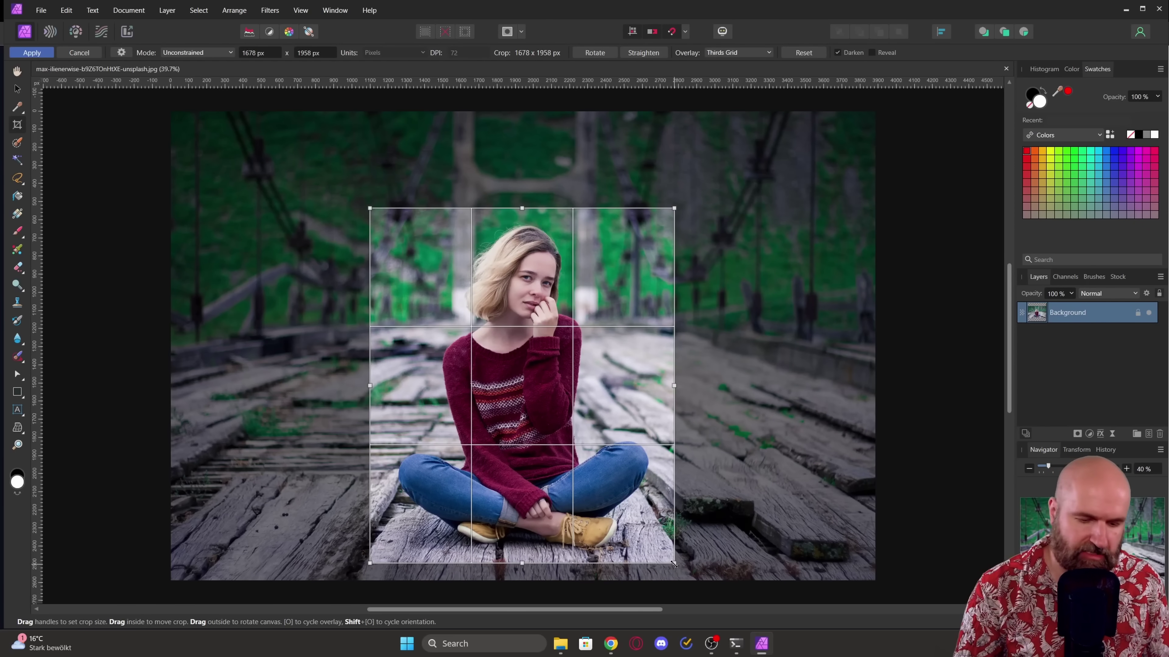
pyautogui.press('h')
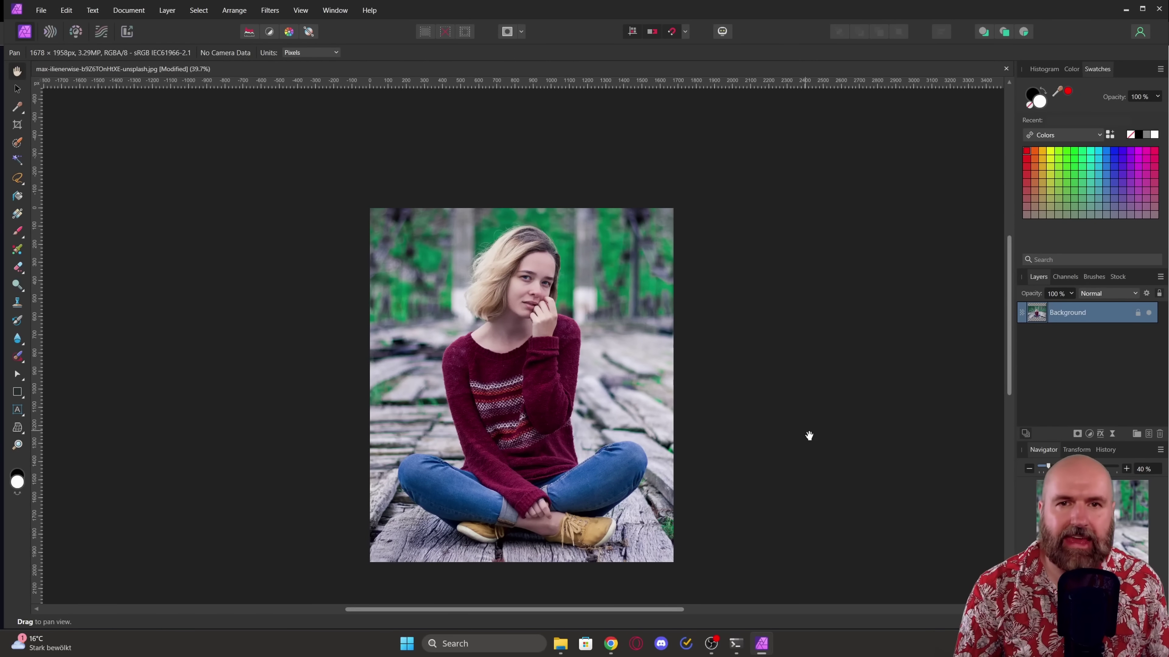
pyautogui.hotkey('alt', 'Tab')
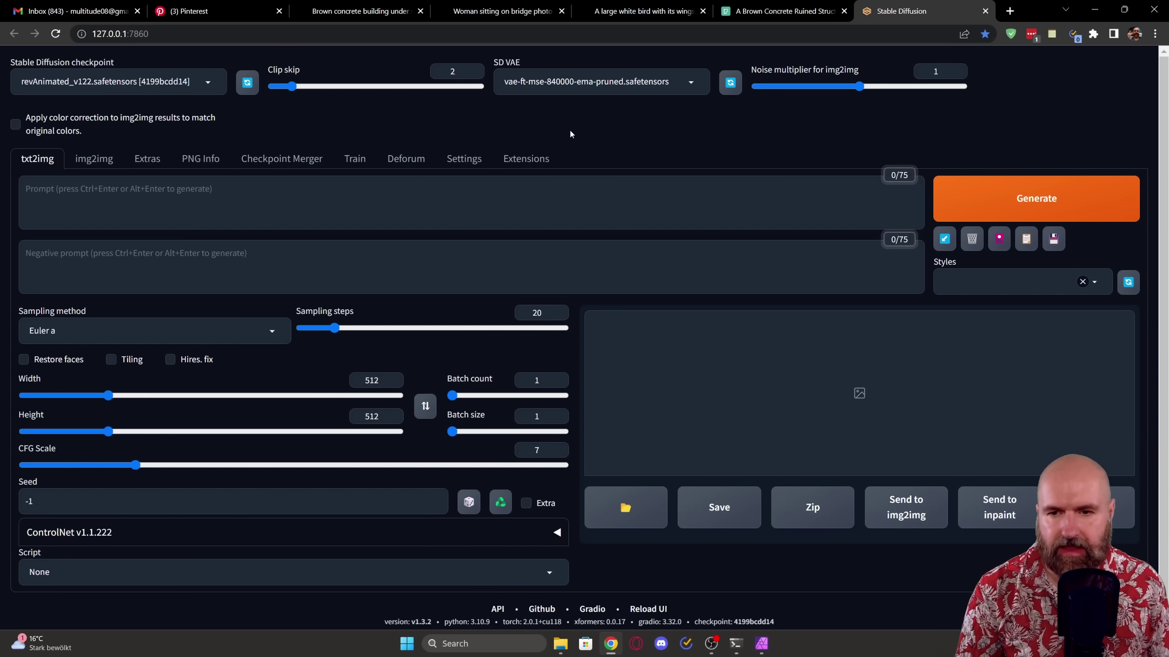
# Expand ControlNet, choose SoftEdge with softedge_pidinet, and raise preprocessor resolution to 1024.
pyautogui.scroll(-1, 40, 535)
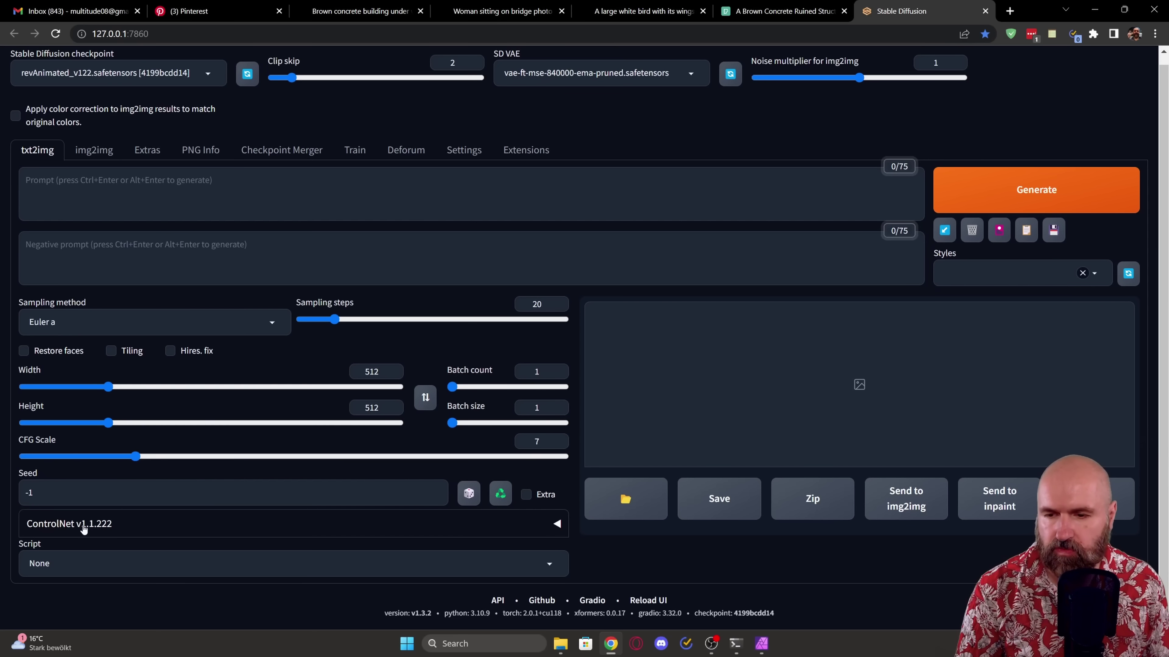
pyautogui.click(151, 526)
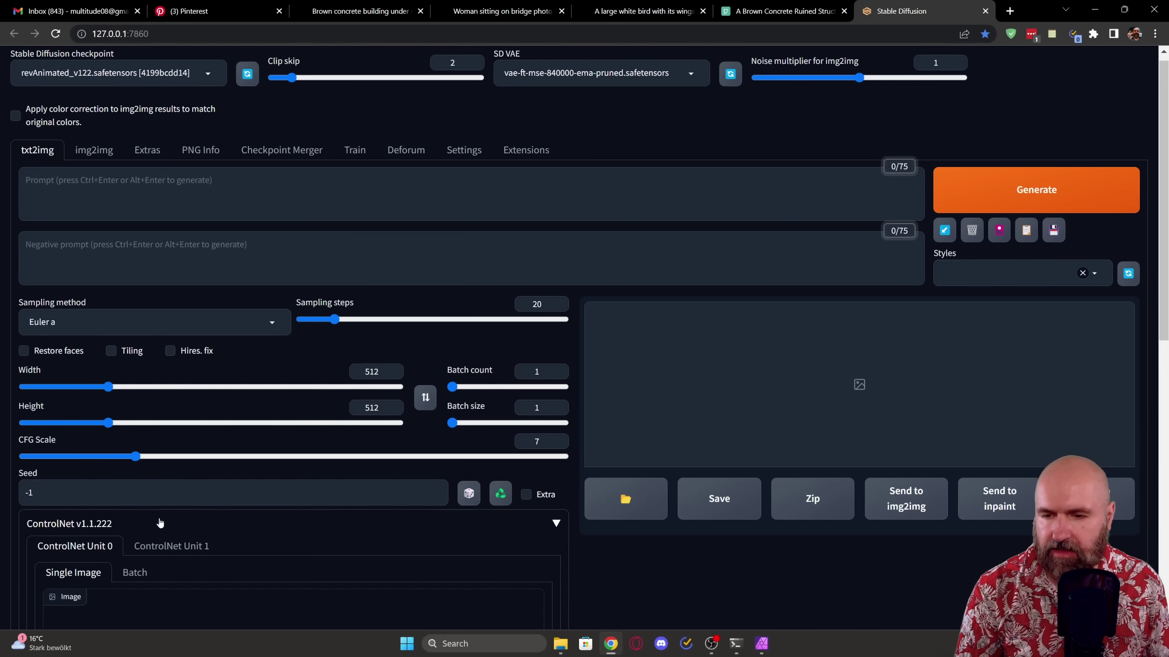
pyautogui.scroll(-10, 282, 474)
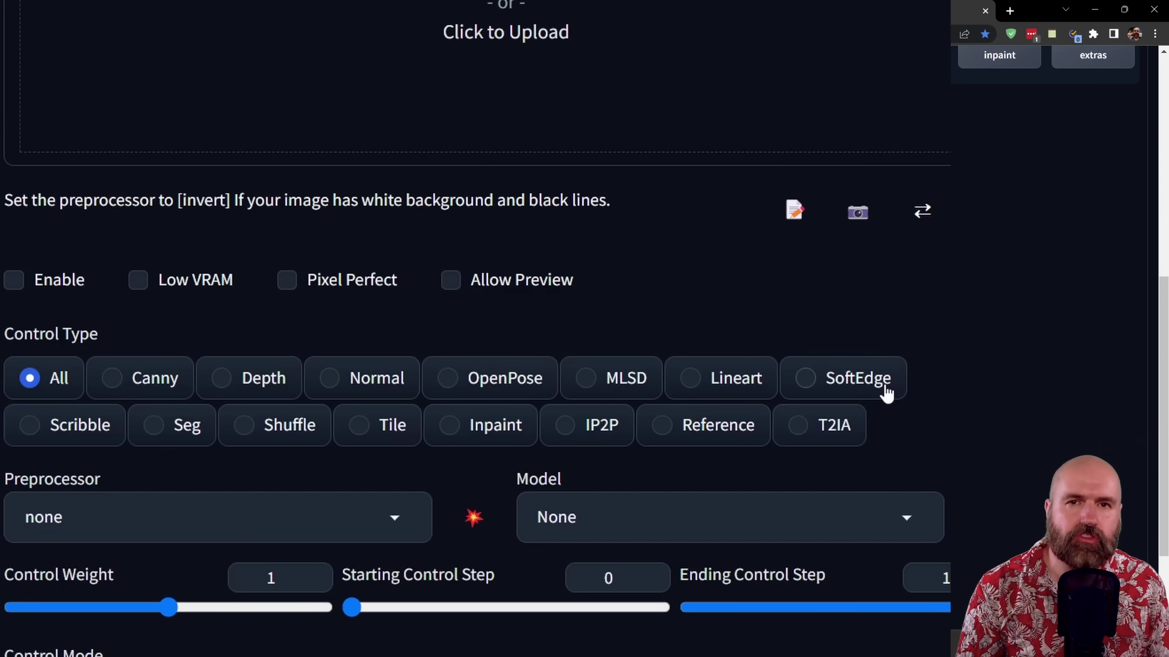
pyautogui.click(848, 386)
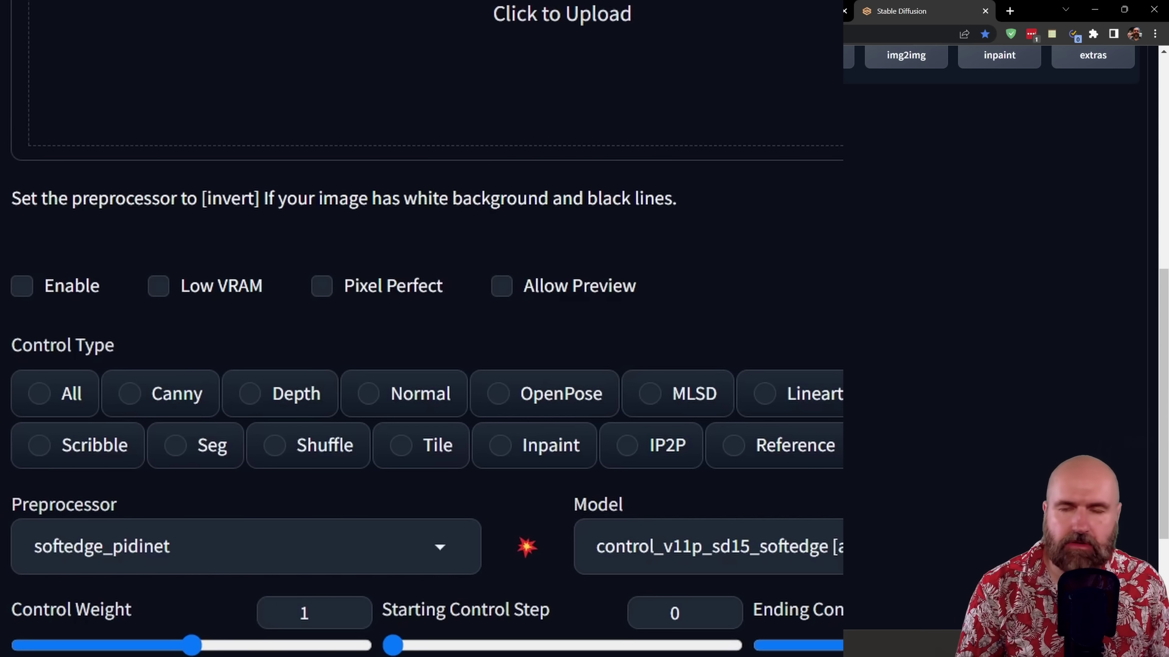
pyautogui.click(429, 550)
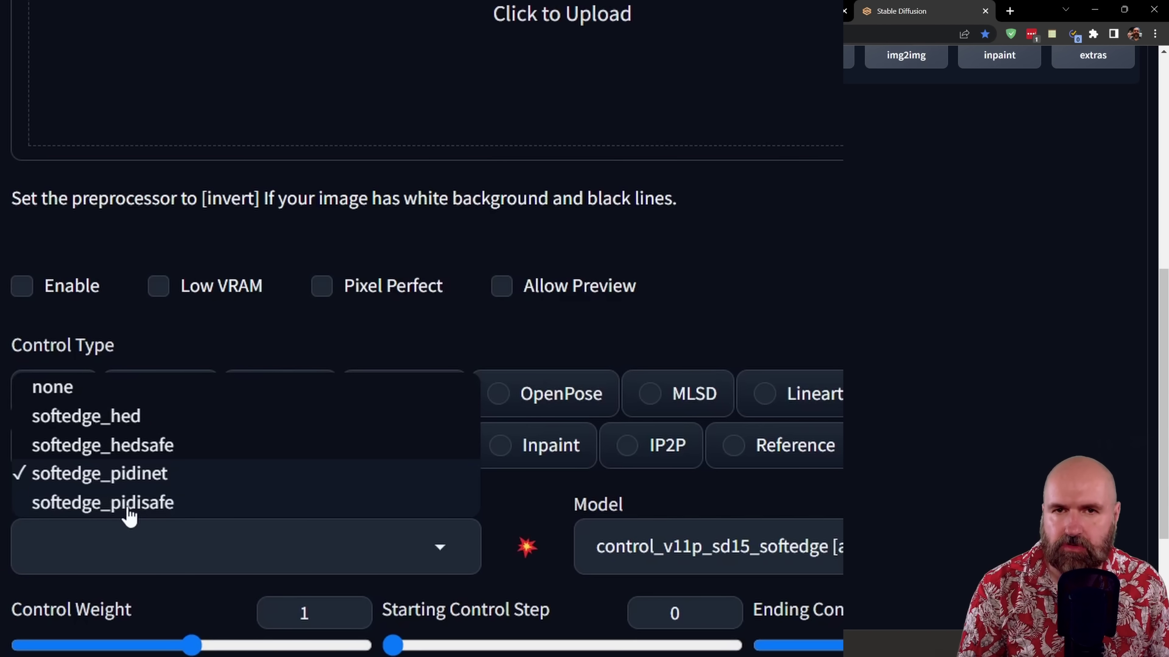
pyautogui.click(609, 392)
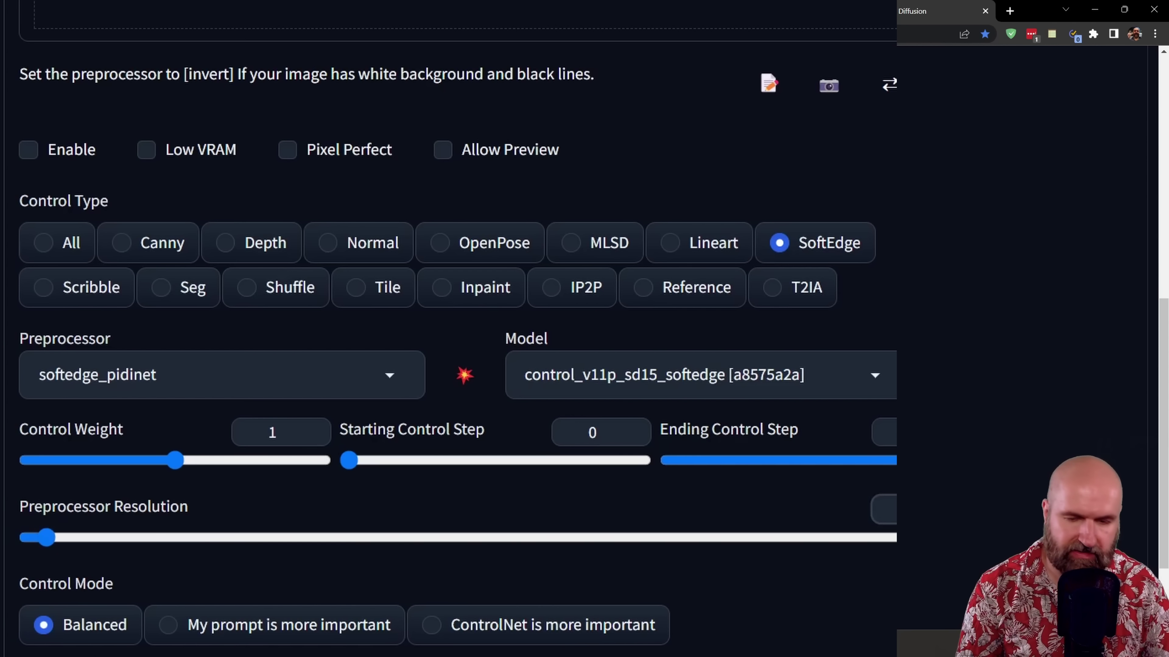
pyautogui.moveTo(239, 537); pyautogui.dragTo(480, 537)
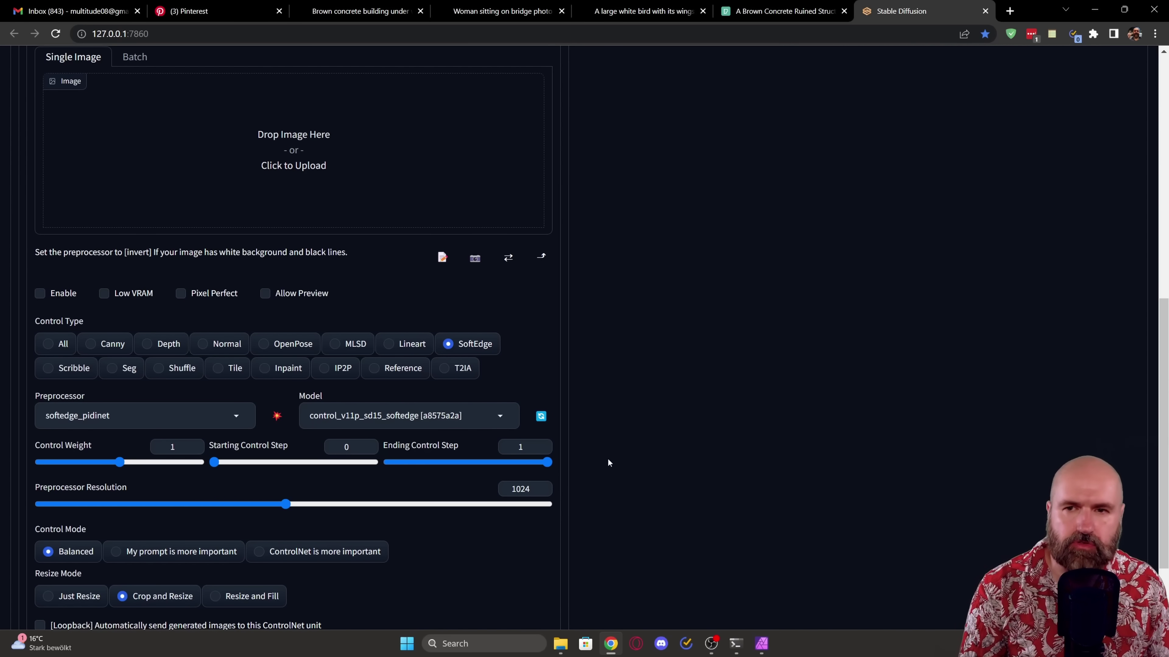
# Load the cropped woman photo as the ControlNet image and generate its soft-edge outline.
pyautogui.click(279, 142)
pyautogui.doubleClick(260, 105)
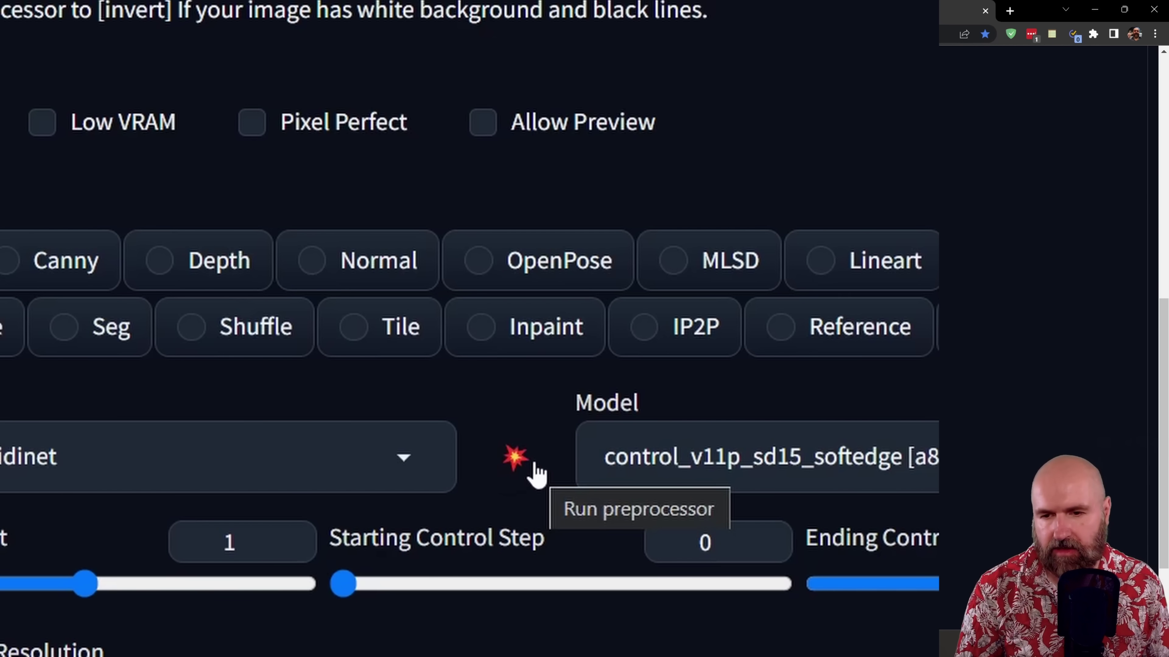
pyautogui.click(536, 473)
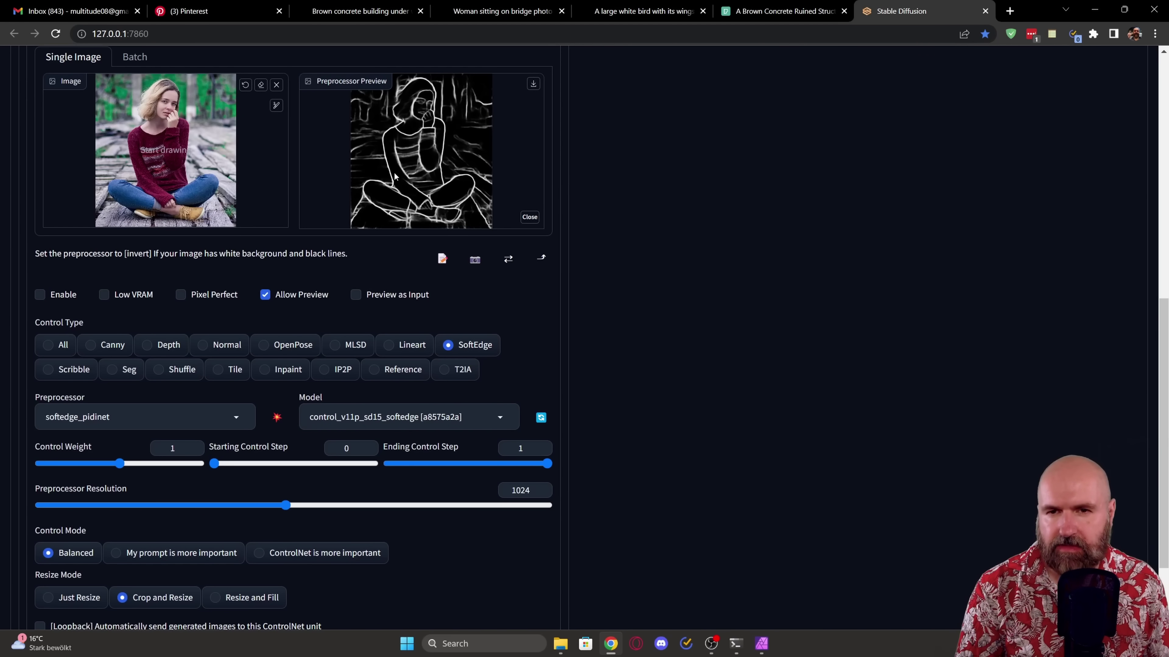
# Open the outline preview full-size in a new tab and view the other outline image.
pyautogui.rightClick(438, 137)
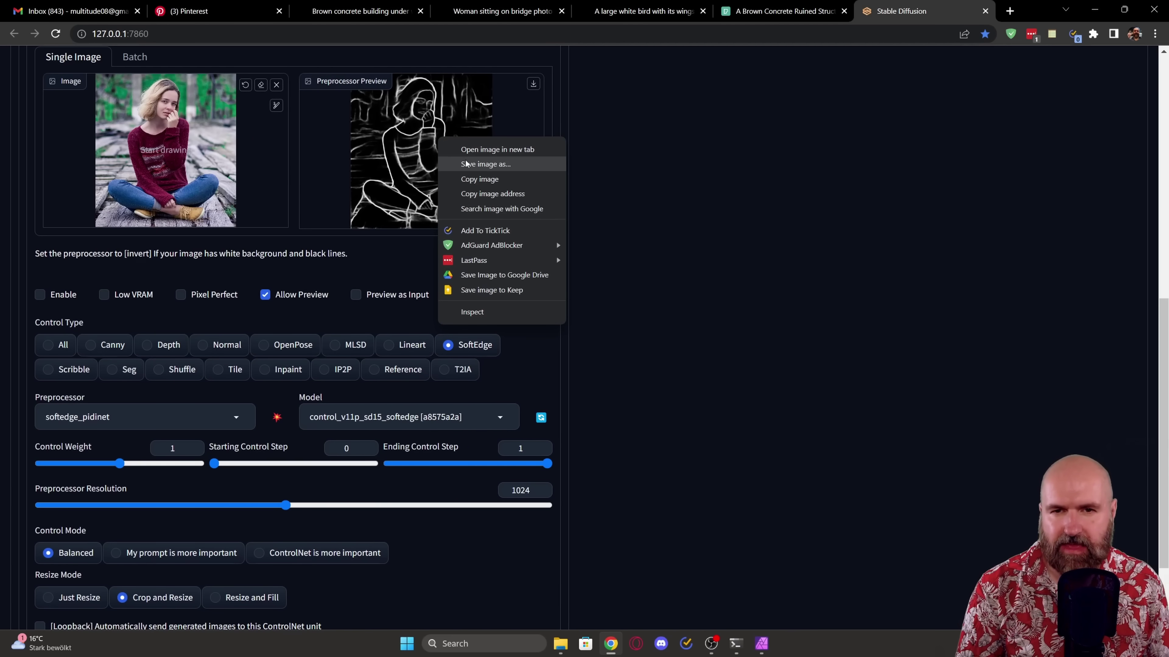
pyautogui.click(482, 150)
pyautogui.hotkey('ctrl', 'Tab')
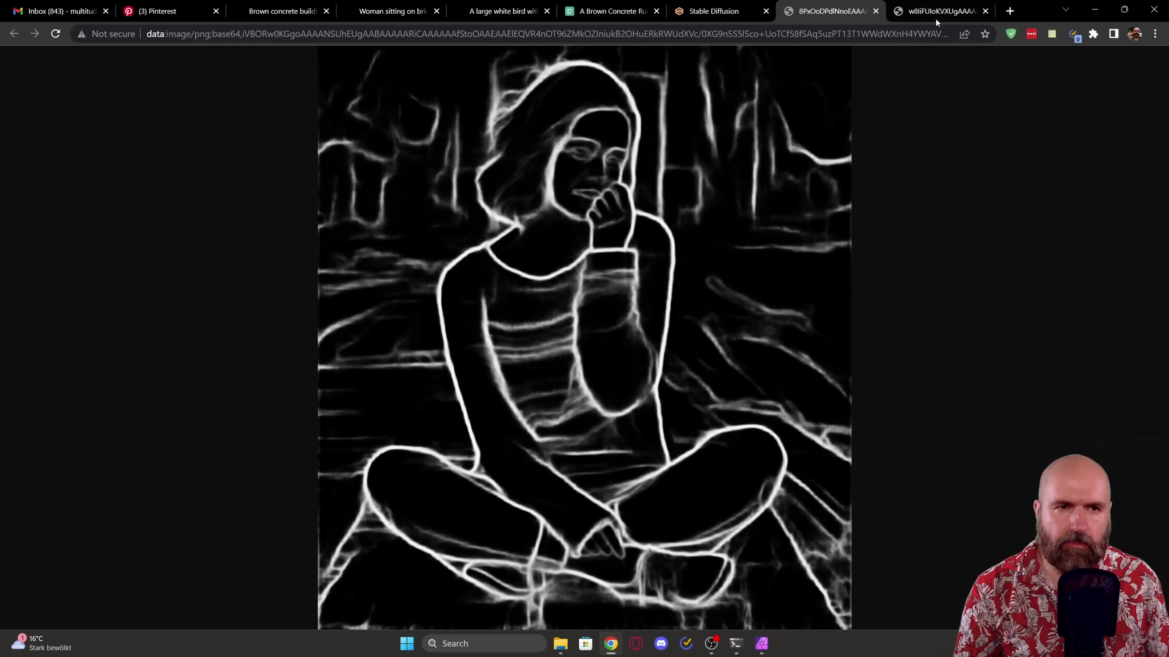
pyautogui.hotkey('ctrl', 'Tab')
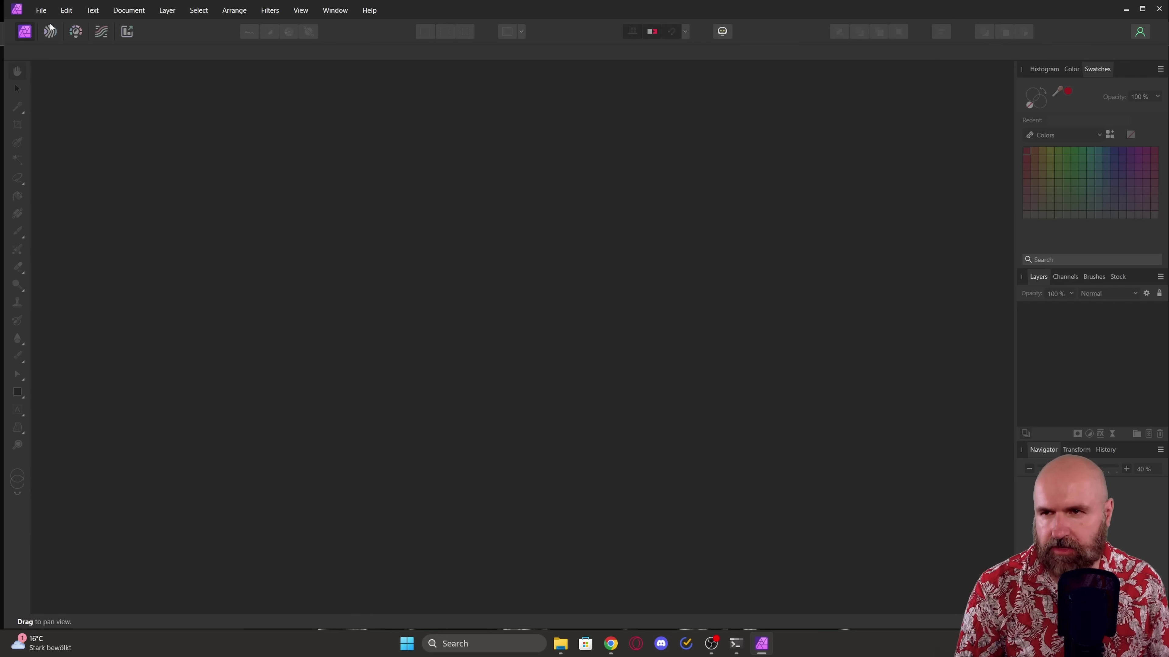
# Create a new document with page width 1536 px and height 1024 px.
pyautogui.click(40, 13)
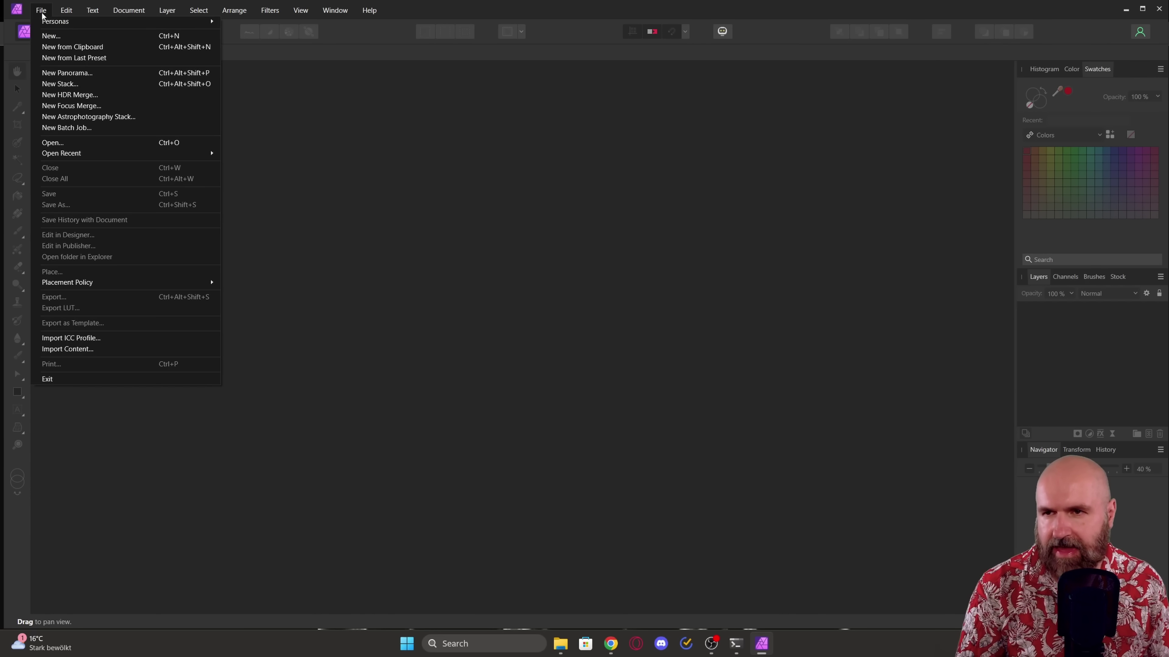
pyautogui.click(53, 35)
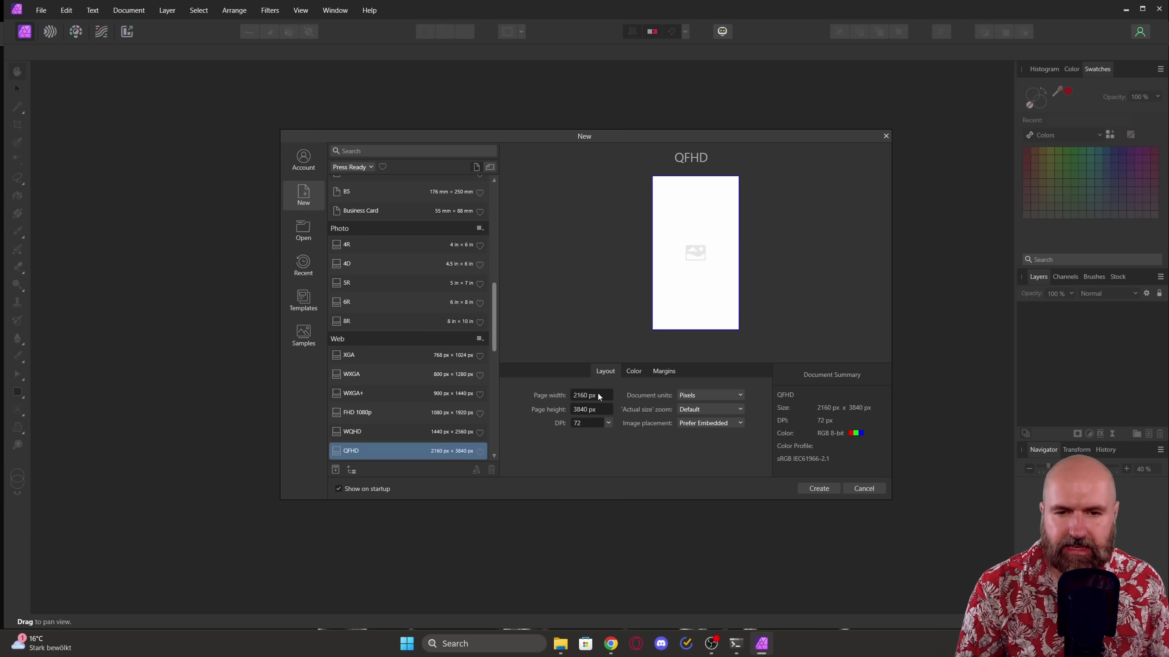
pyautogui.click(598, 394)
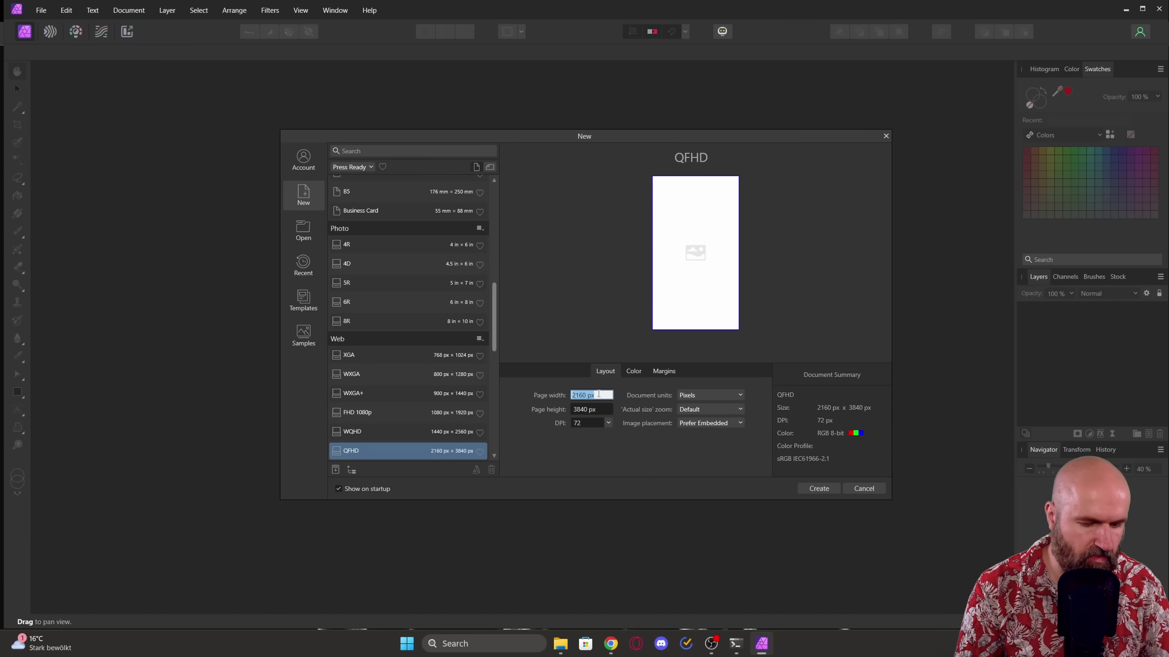
pyautogui.write('1536')
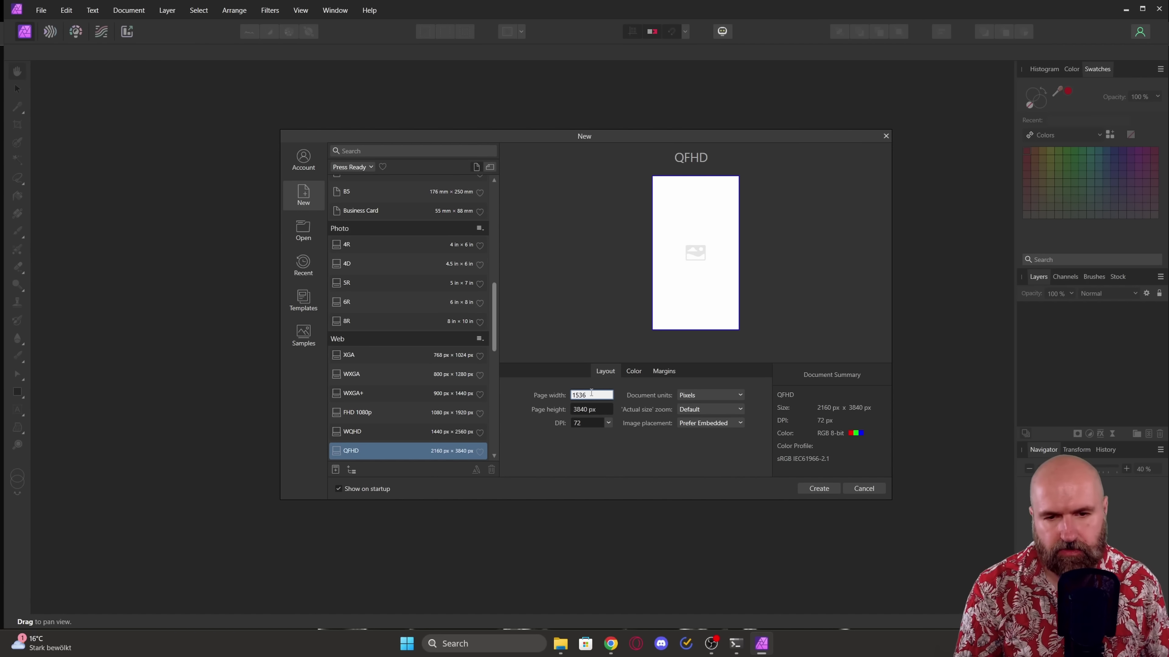
pyautogui.press('Tab')
pyautogui.write('1024')
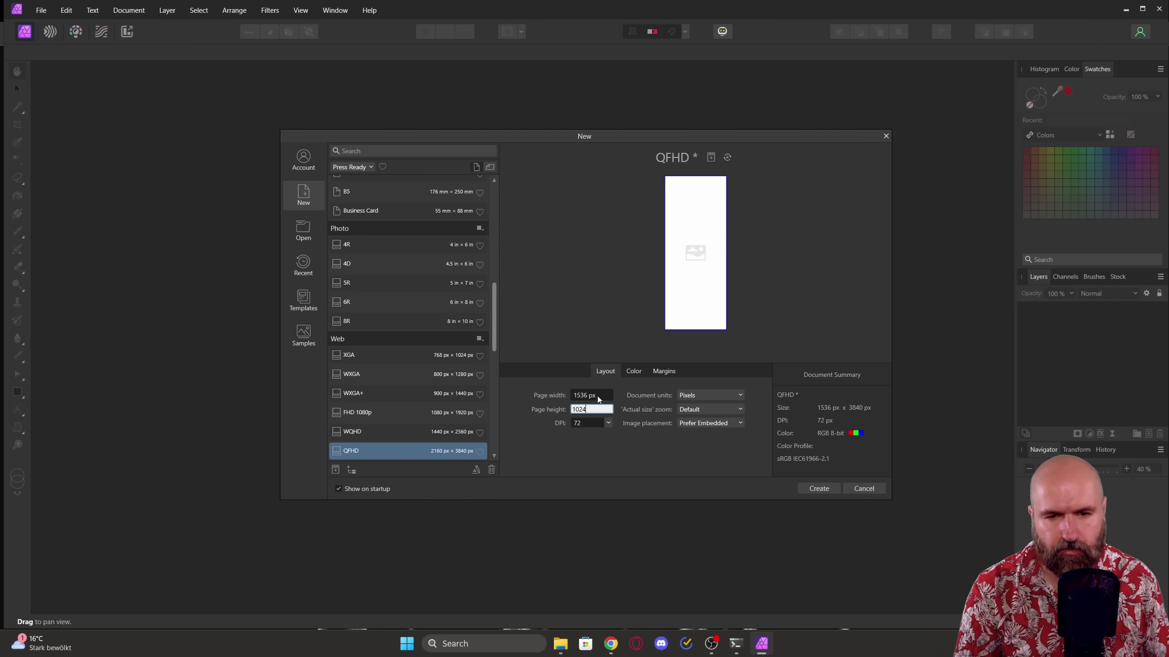
pyautogui.press('Return')
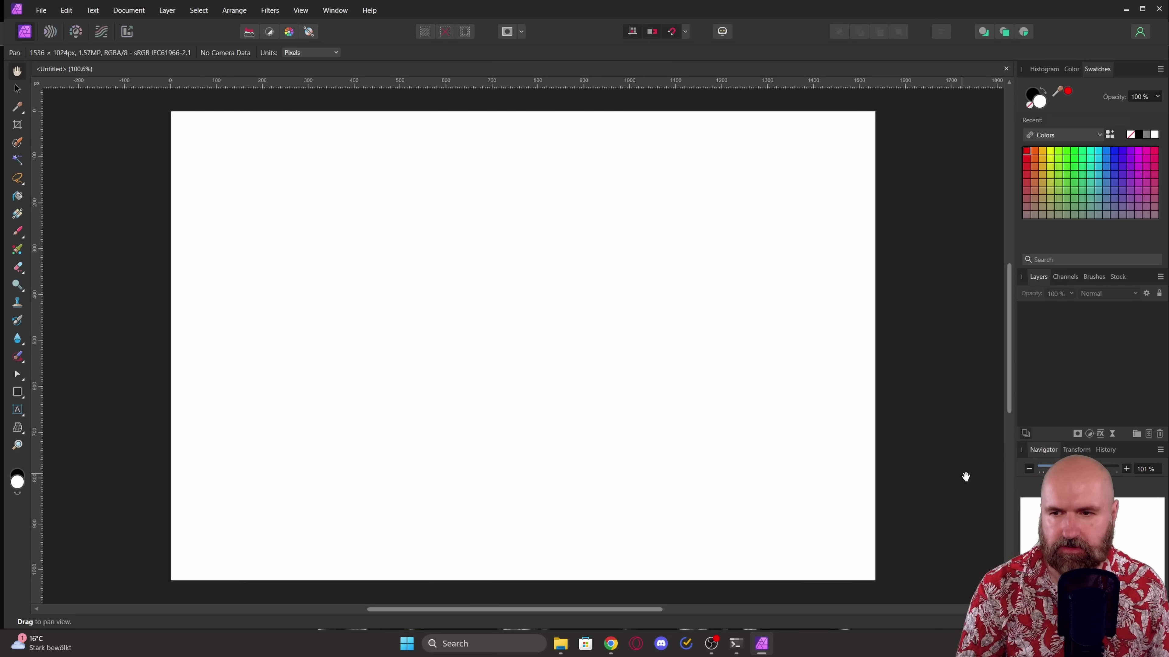
# Draw a full-canvas rectangle, fill it pure black (RGB 0,0,0), and lock its layer.
pyautogui.click(17, 391)
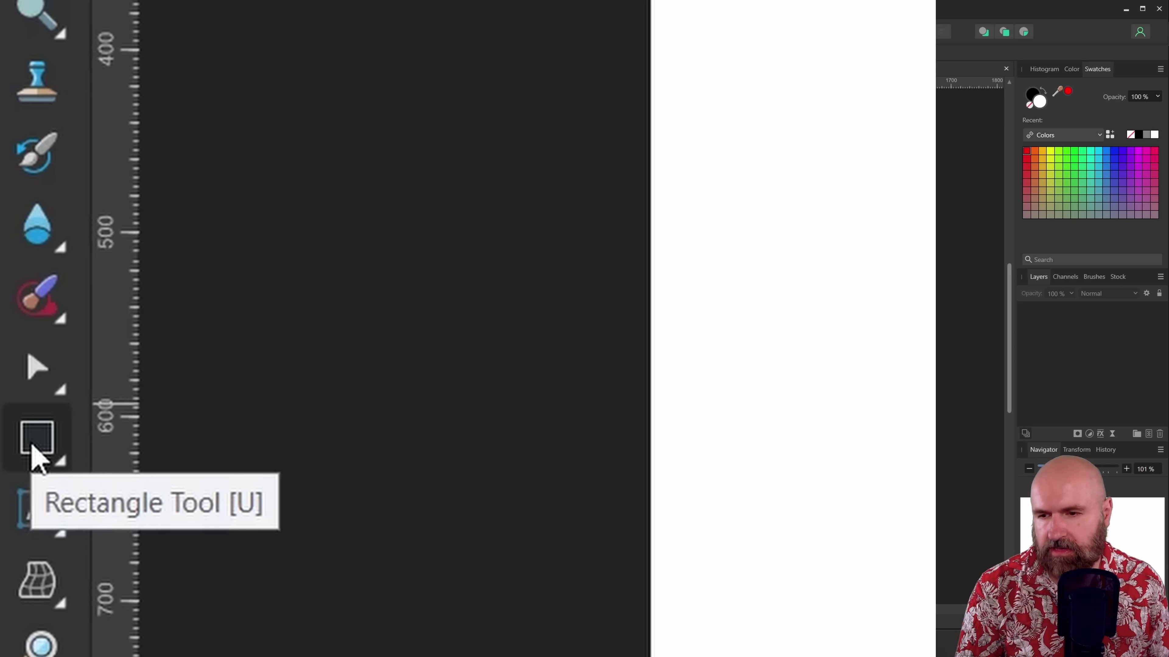
pyautogui.moveTo(146, 95); pyautogui.dragTo(889, 597)
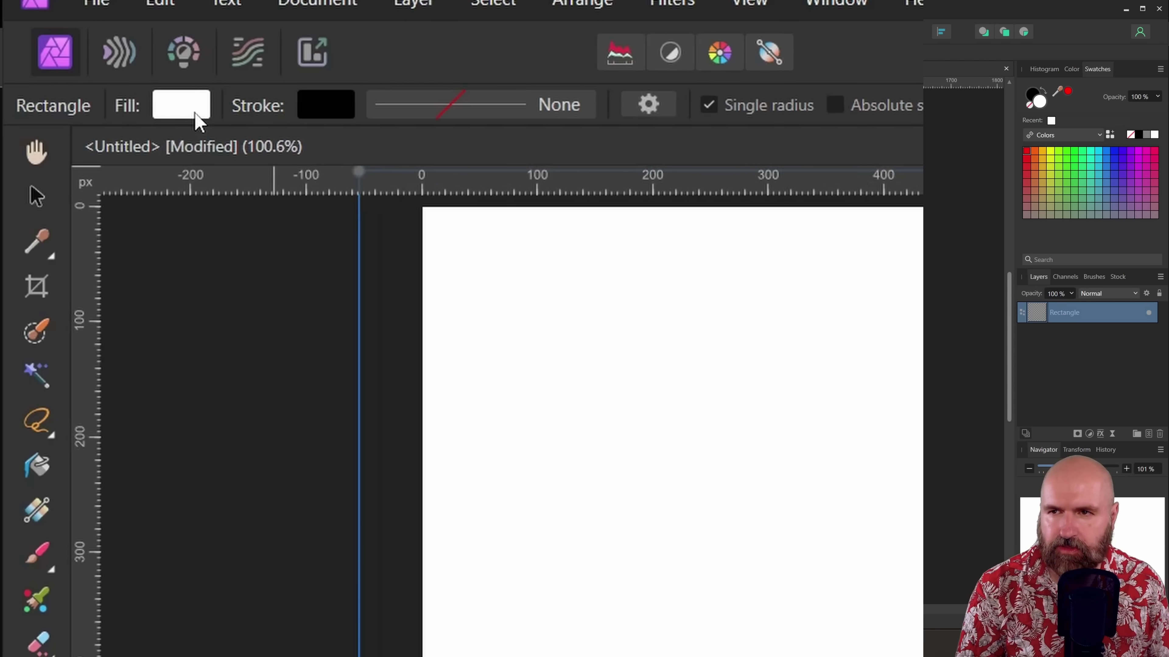
pyautogui.click(199, 122)
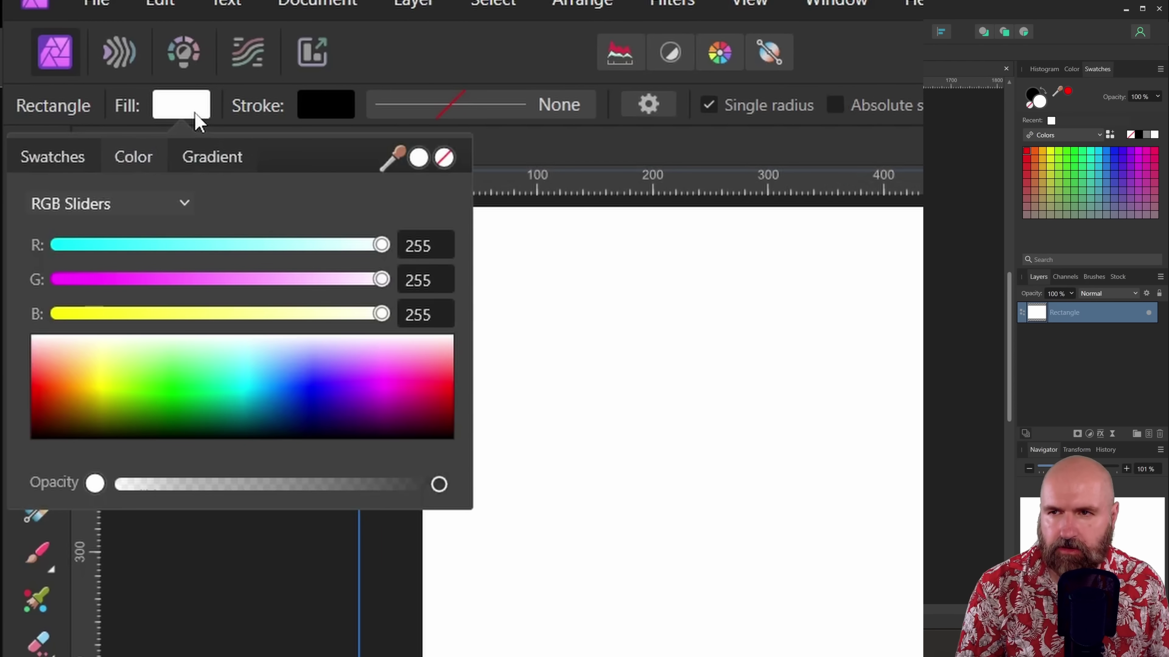
pyautogui.moveTo(246, 392); pyautogui.dragTo(242, 469)
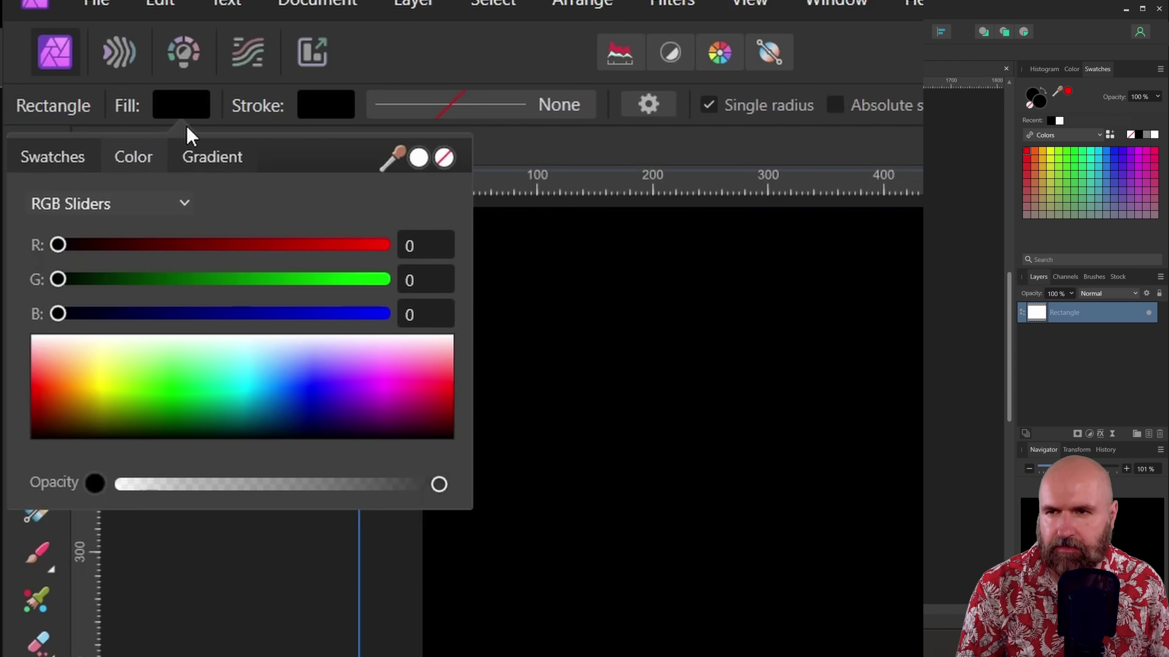
pyautogui.click(186, 115)
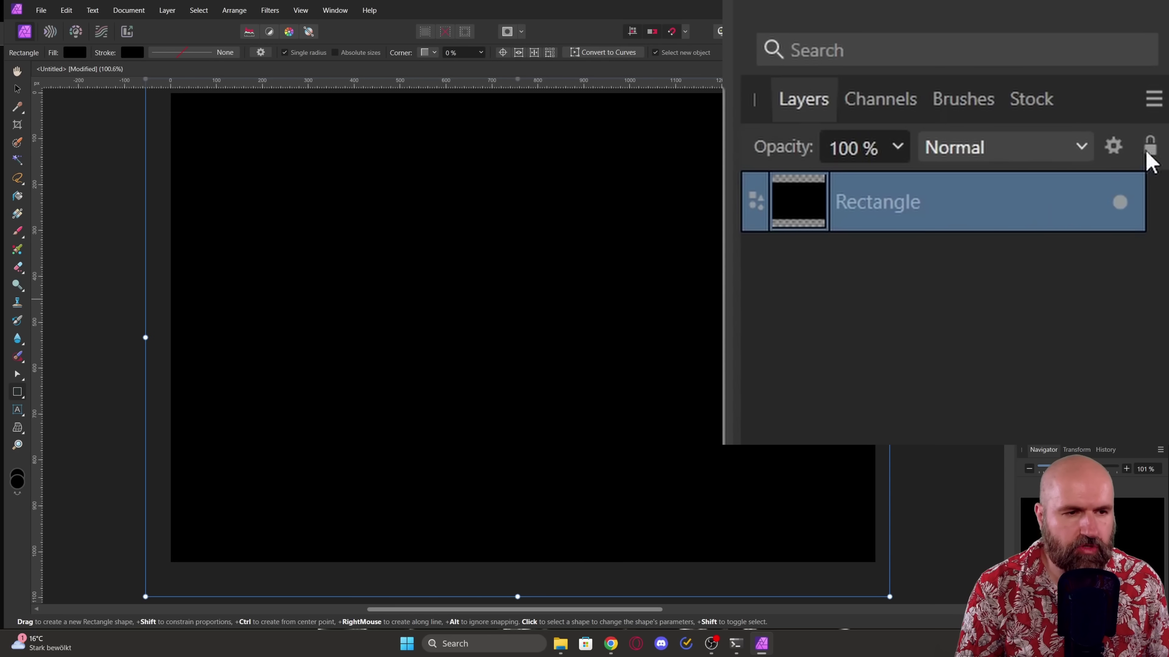
pyautogui.click(1148, 151)
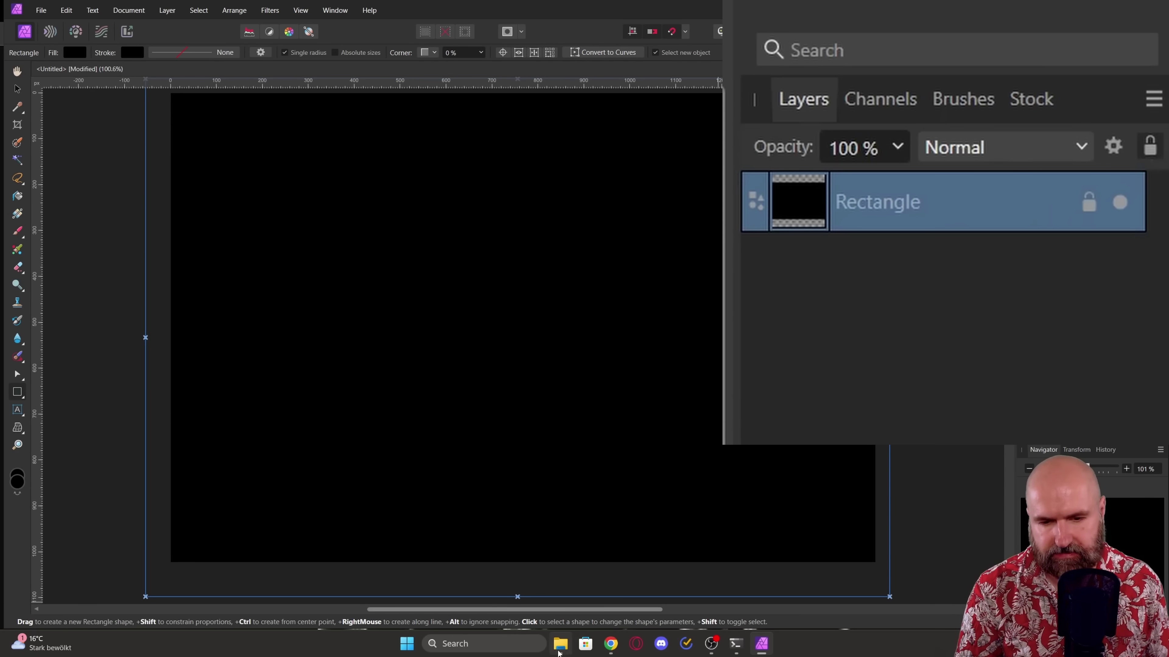
# Drag download (3), (4), (5) and (10) from the Map Bashing folder onto the Affinity canvas.
pyautogui.click(560, 643)
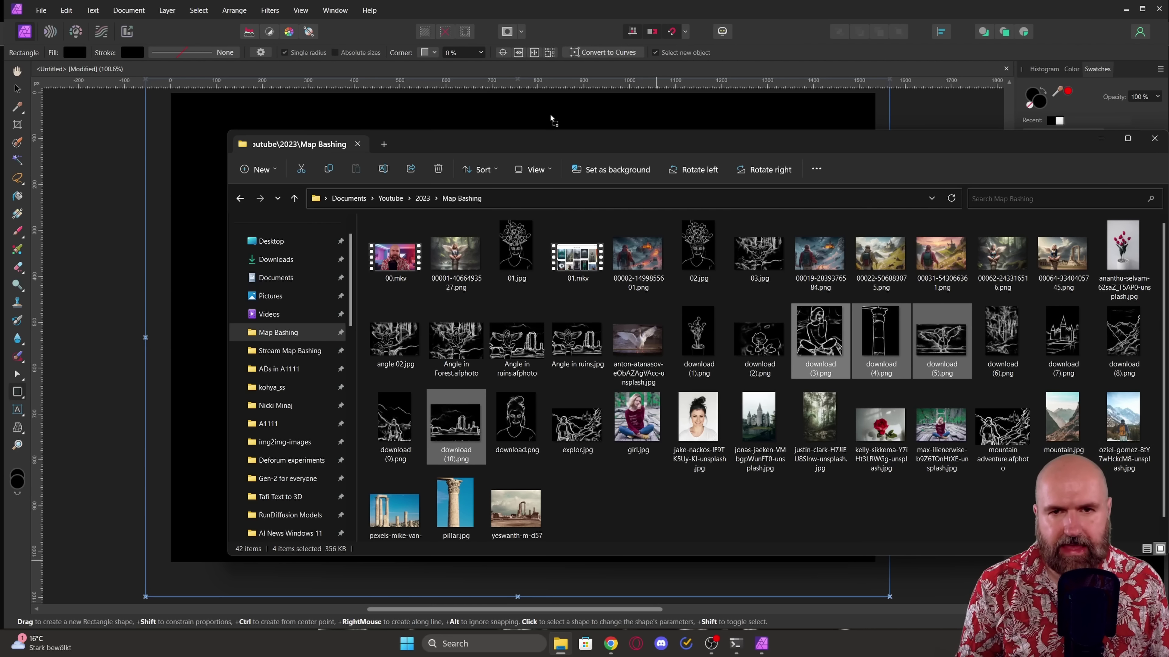
pyautogui.moveTo(551, 119); pyautogui.dragTo(545, 109)
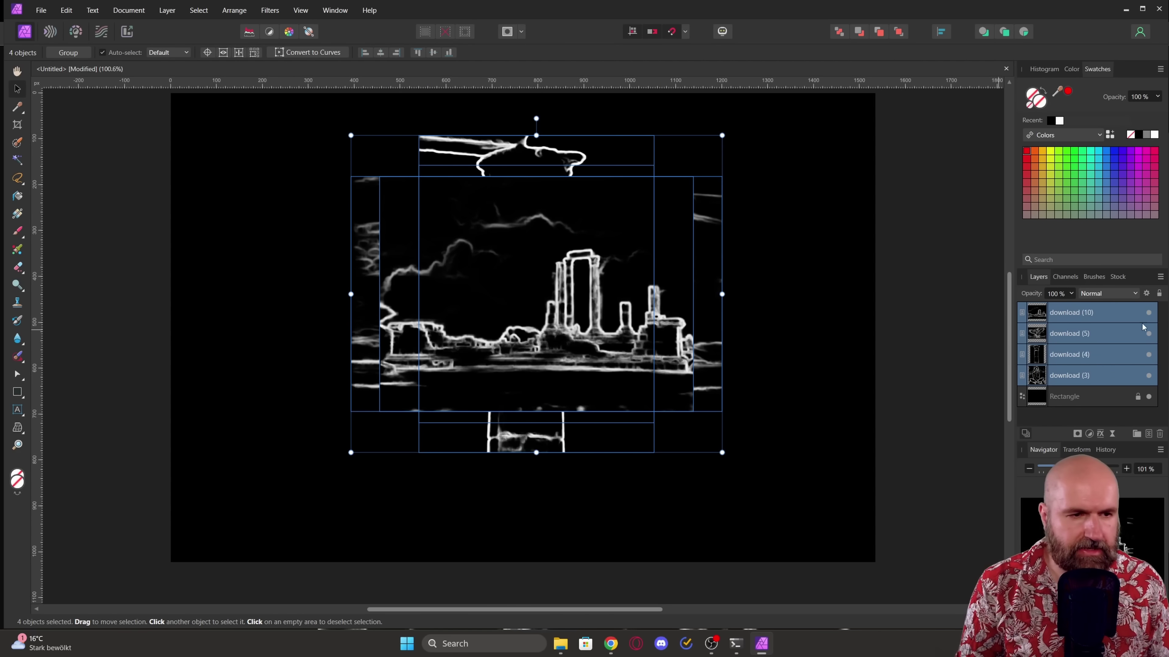
# Hide the other imports, show download (10) above the black rectangle, and scale it to fill the canvas.
pyautogui.click(1149, 313)
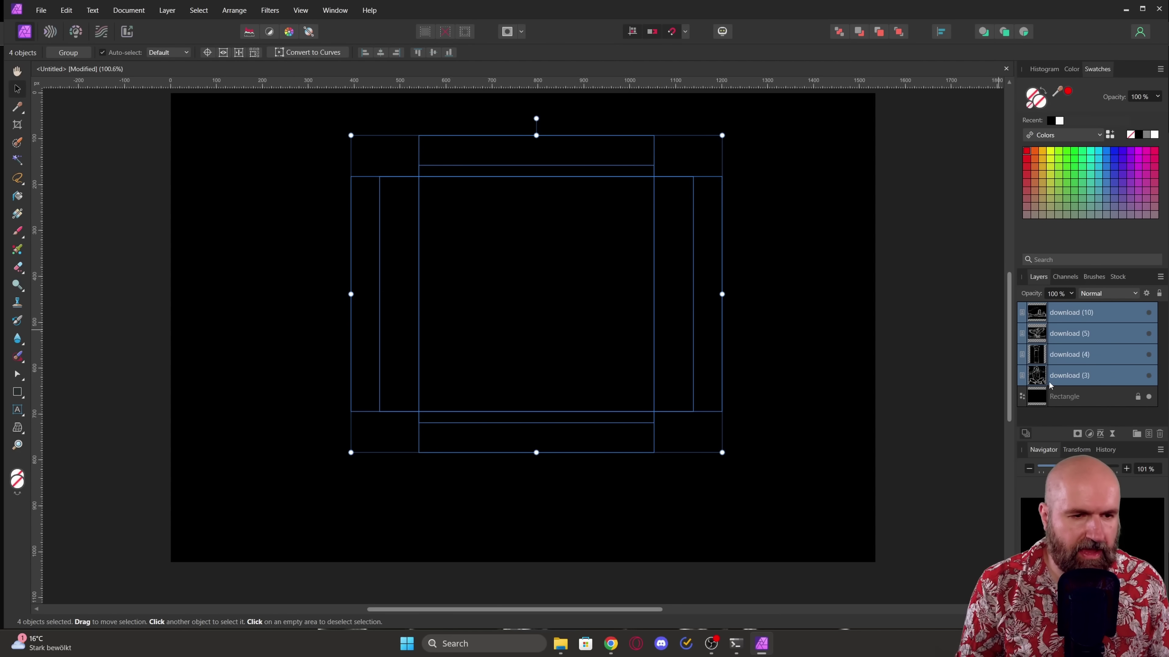
pyautogui.click(1053, 318)
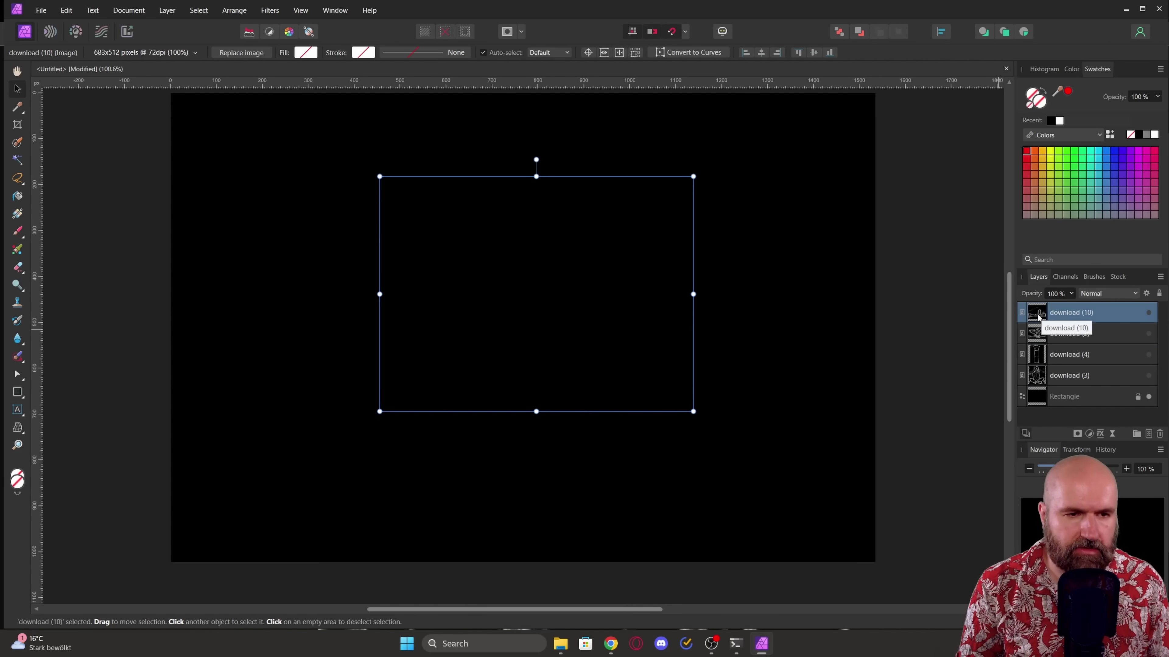
pyautogui.click(1148, 313)
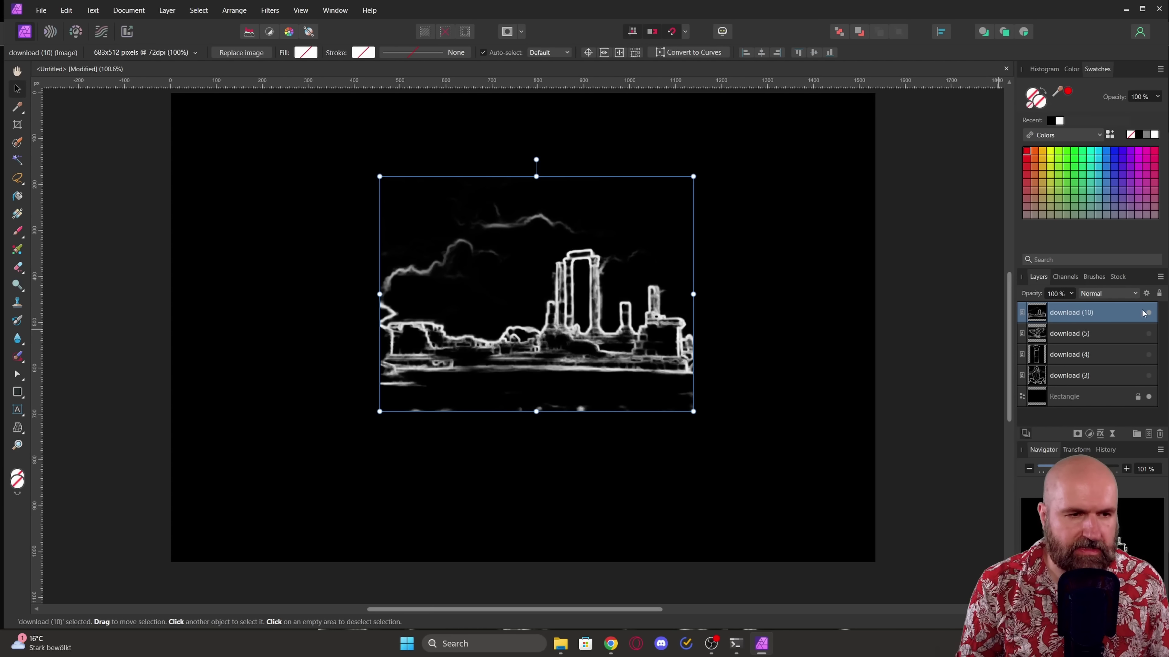
pyautogui.moveTo(1036, 315); pyautogui.dragTo(1038, 386)
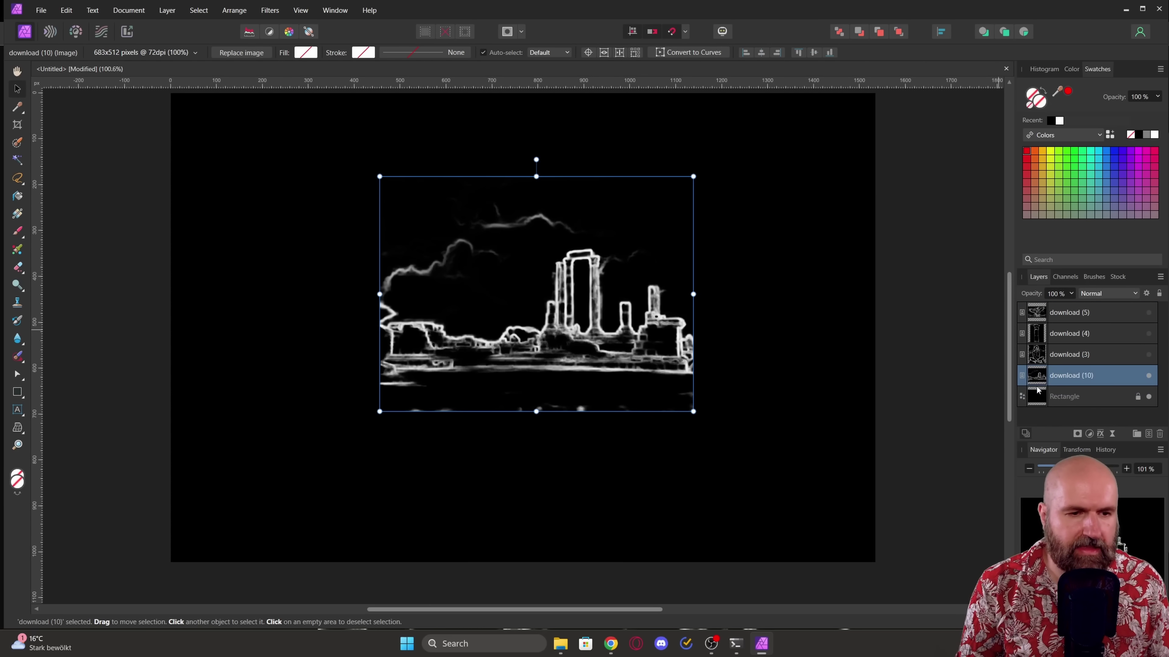
pyautogui.moveTo(694, 176); pyautogui.dragTo(921, 11)
pyautogui.scroll(-1, 492, 357)
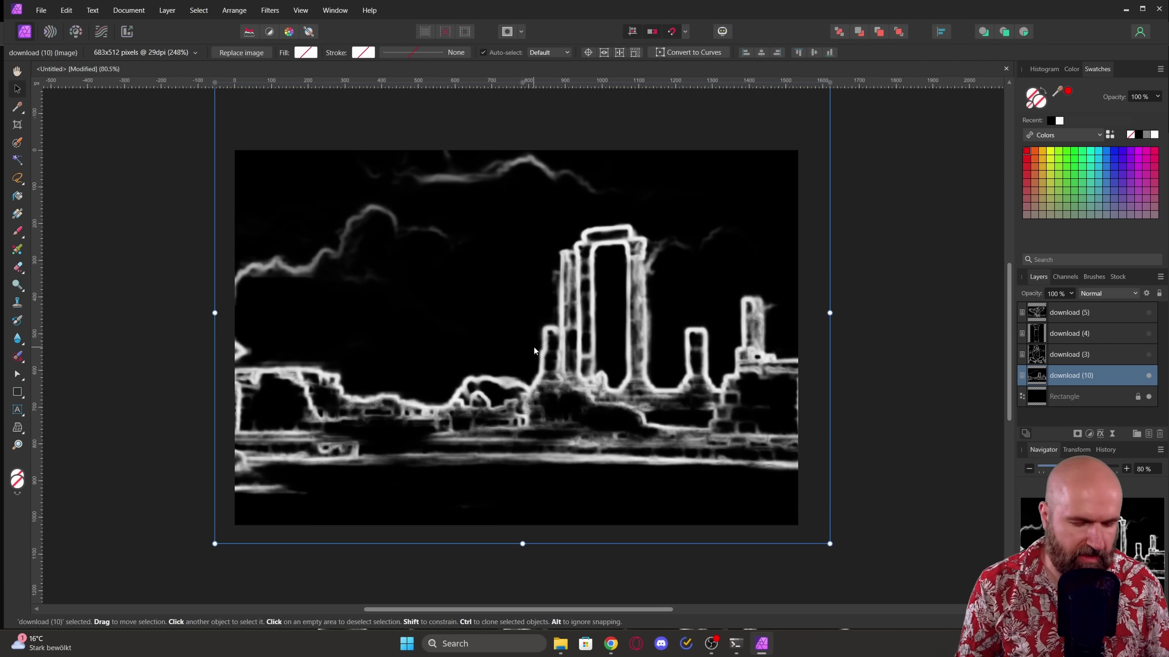
pyautogui.scroll(1, 534, 349)
pyautogui.click(1122, 333)
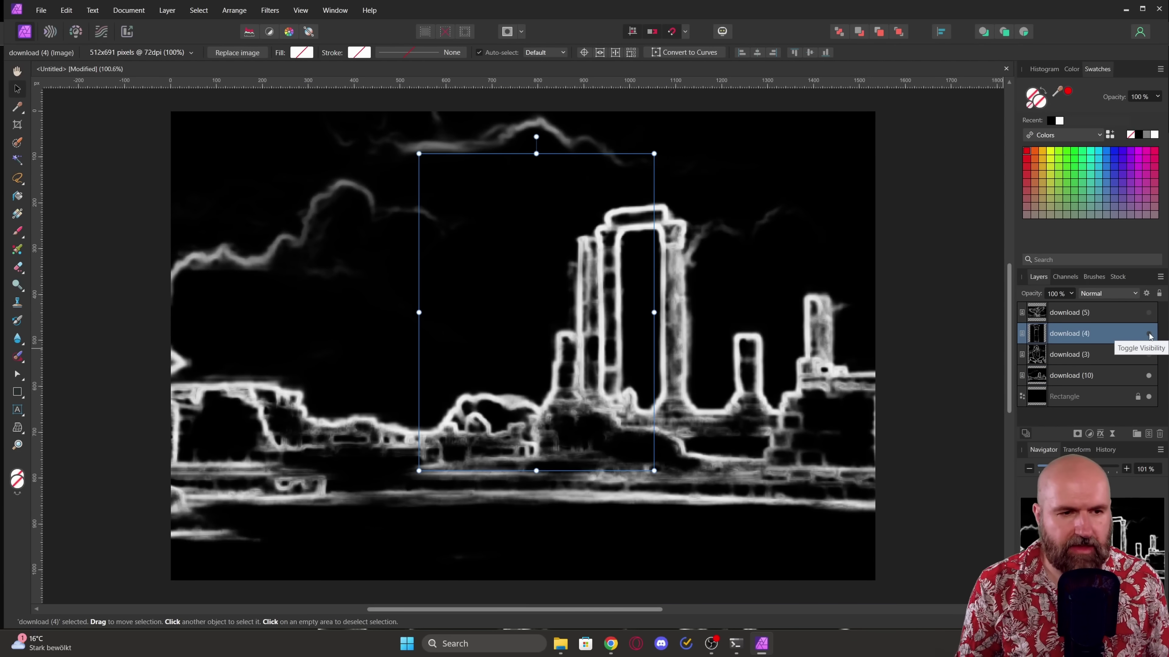
# Show the download (4) column layer and rasterize it.
pyautogui.click(1148, 334)
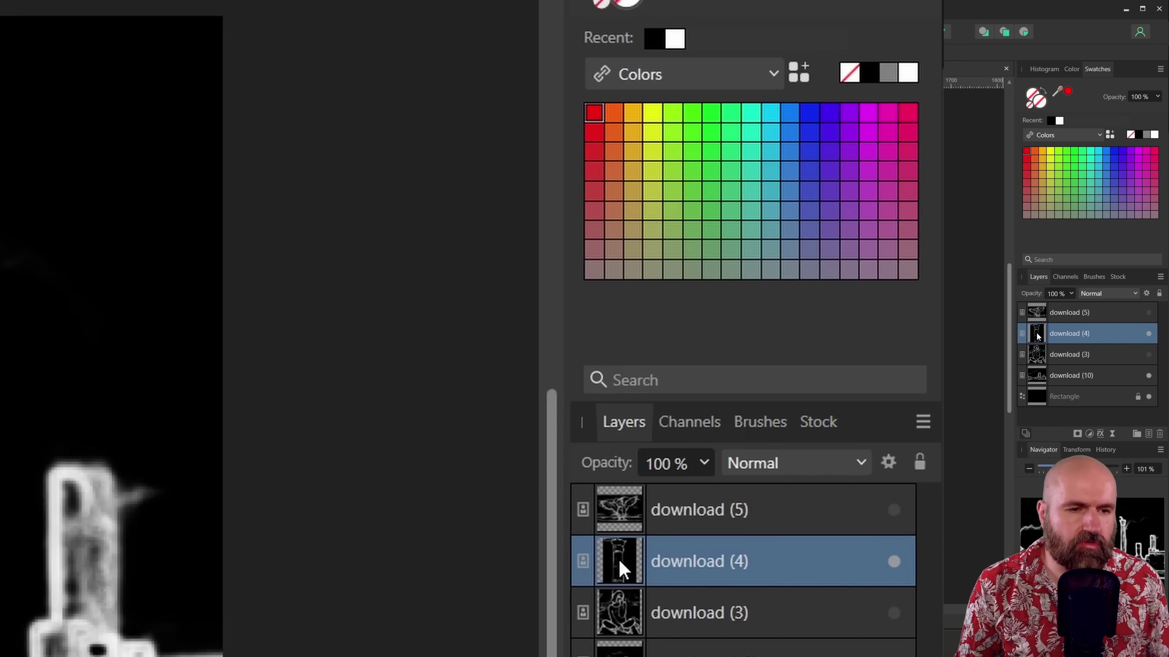
pyautogui.rightClick(1038, 333)
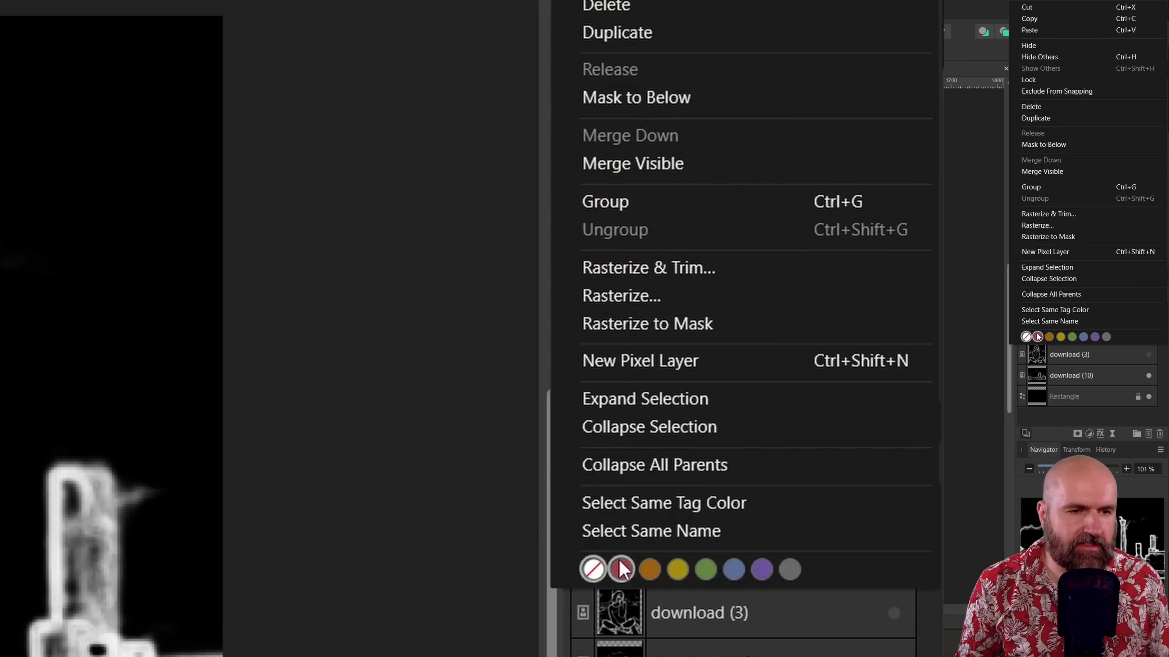
pyautogui.click(1050, 228)
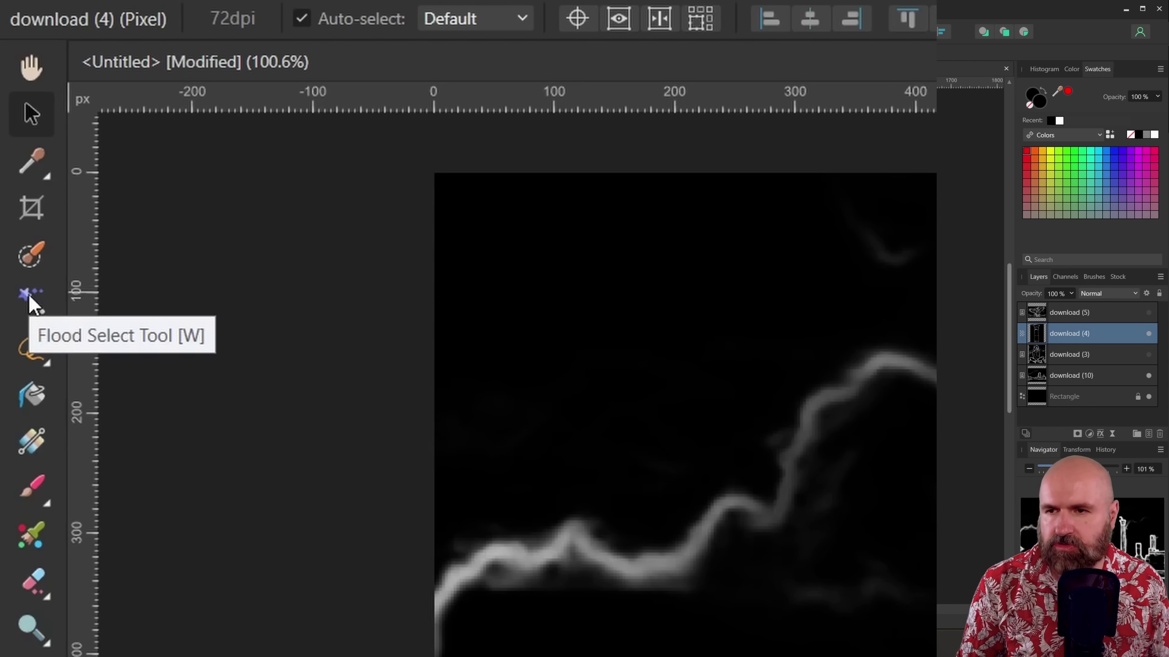
# Flood-select and delete the black areas on both sides of the column.
pyautogui.click(31, 302)
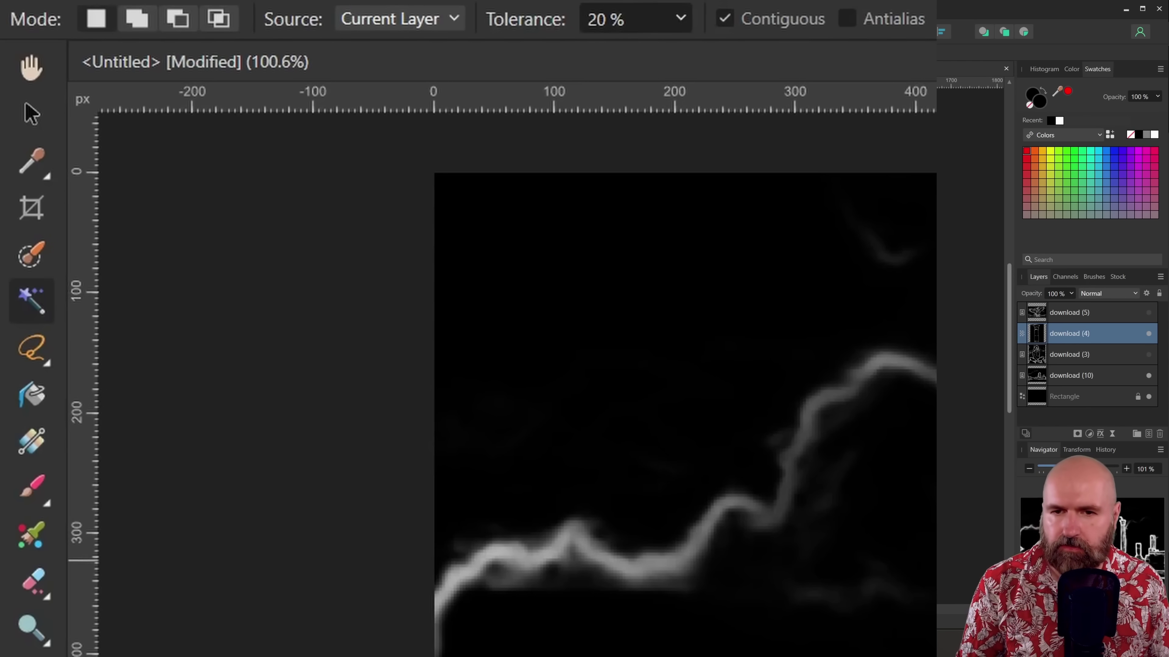
pyautogui.click(455, 266)
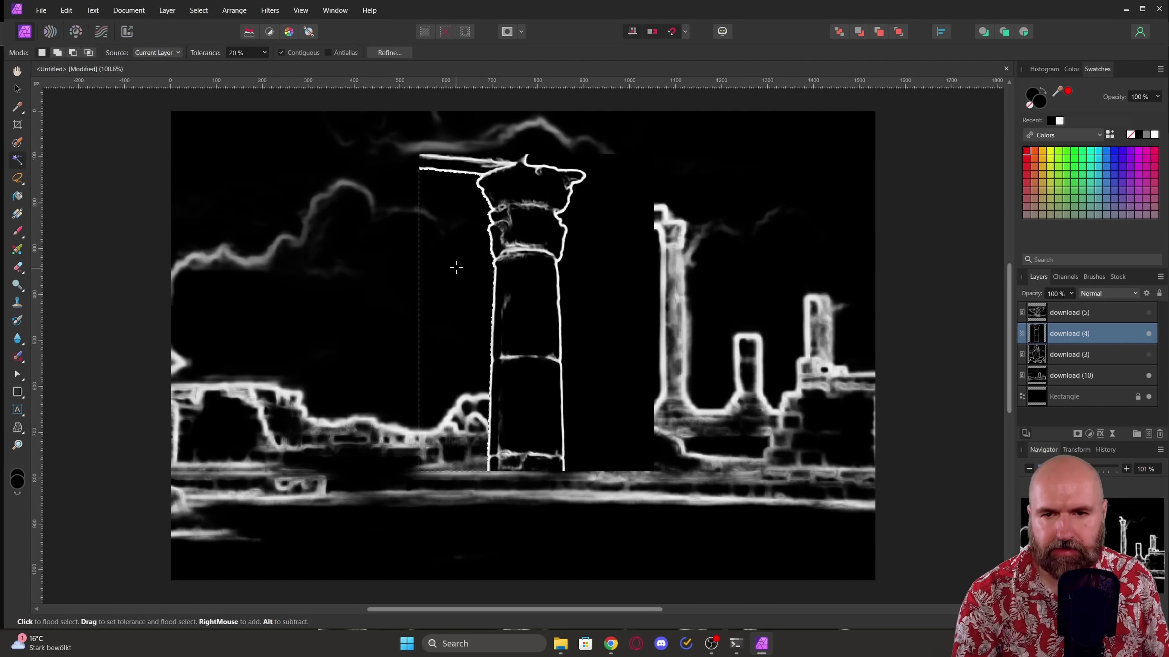
pyautogui.click(617, 303)
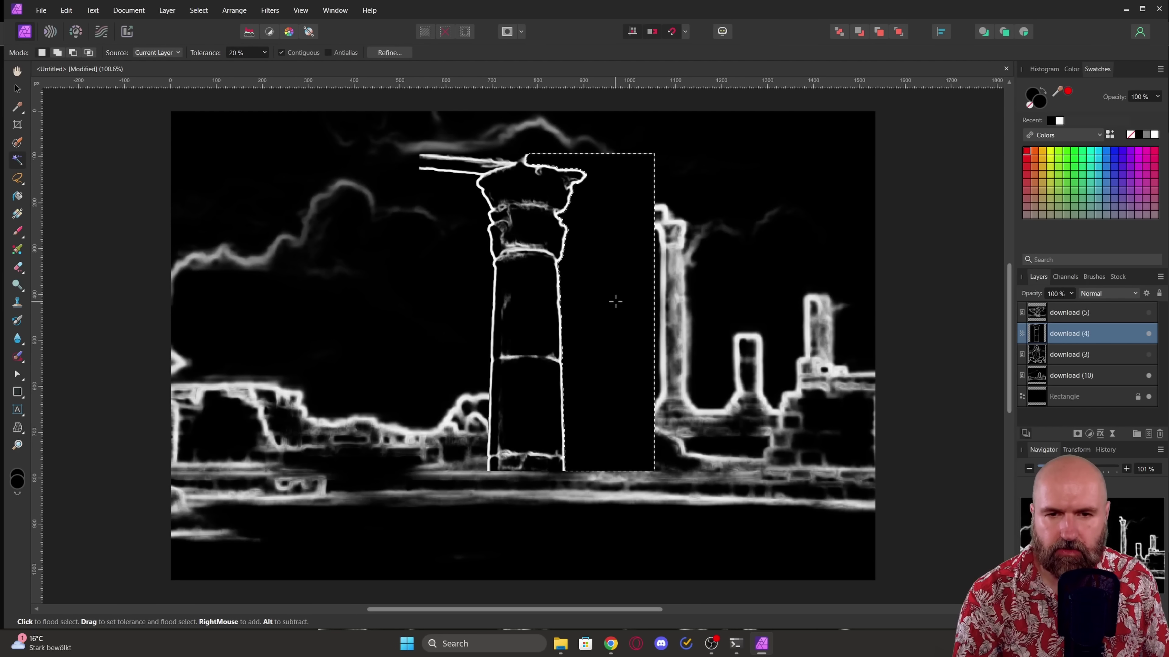
pyautogui.press('Delete')
pyautogui.click(456, 164)
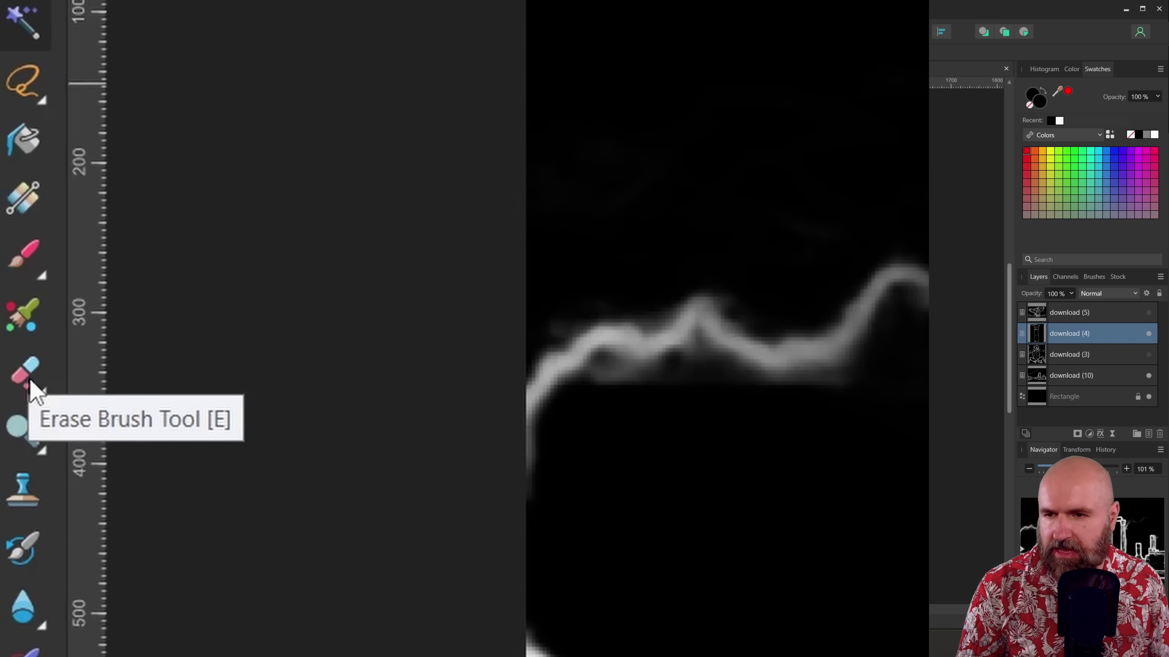
# Erase the thin stray bar above the column's top-left with the Erase Brush.
pyautogui.click(30, 387)
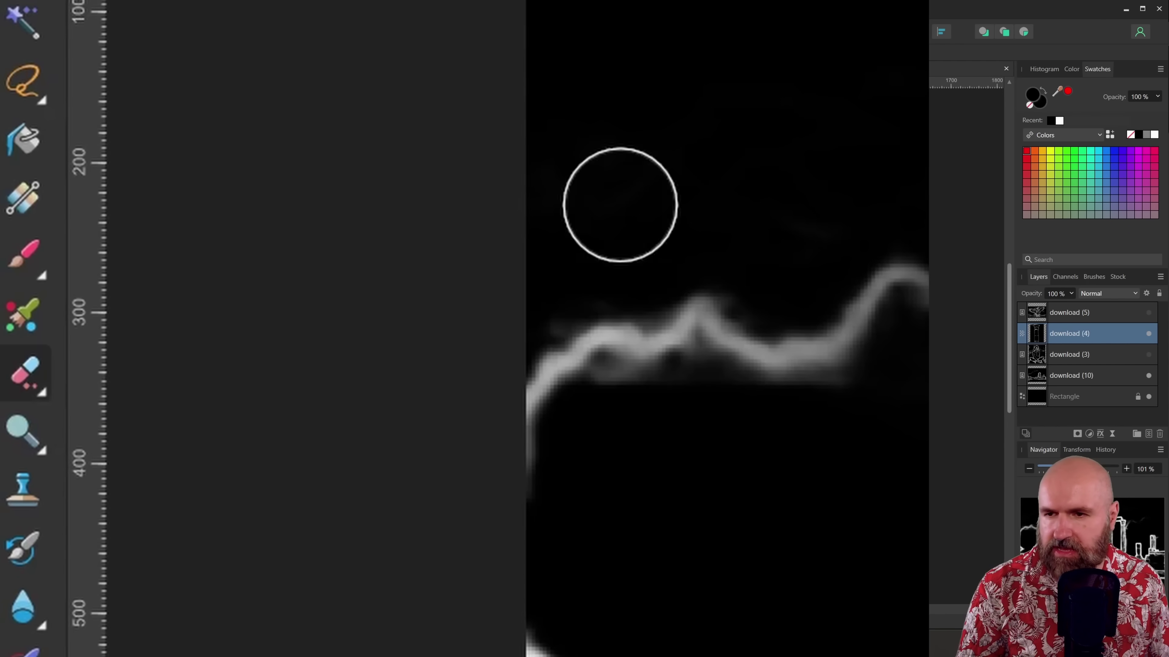
pyautogui.moveTo(396, 181)
pyautogui.mouseDown()
pyautogui.moveTo(468, 144)
pyautogui.moveTo(463, 164)
pyautogui.moveTo(534, 144)
pyautogui.moveTo(506, 145)
pyautogui.mouseUp()
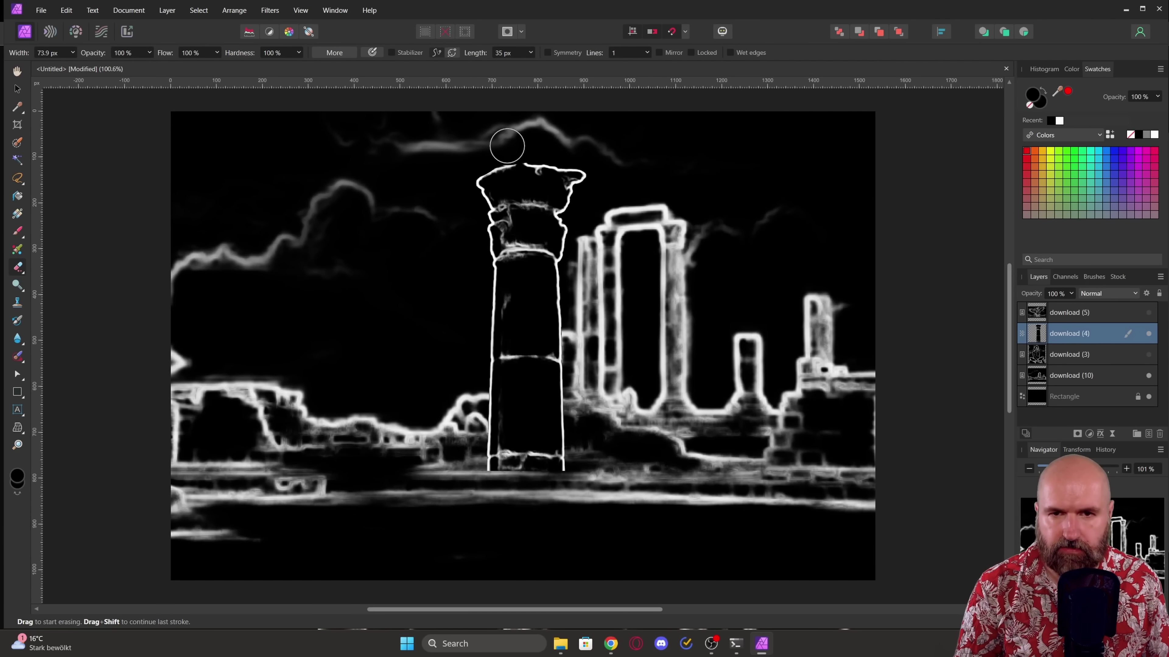
pyautogui.click(17, 88)
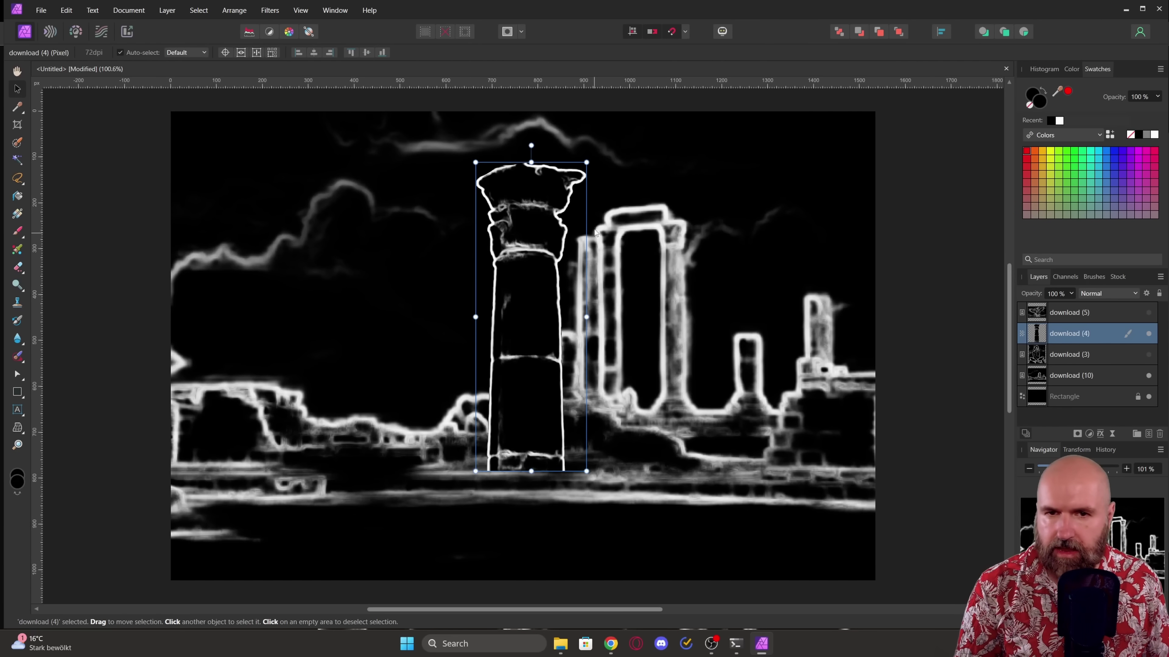
# Lower the column, then show the seated-woman layer above it and enlarge it over the ruins.
pyautogui.moveTo(528, 219); pyautogui.dragTo(359, 254)
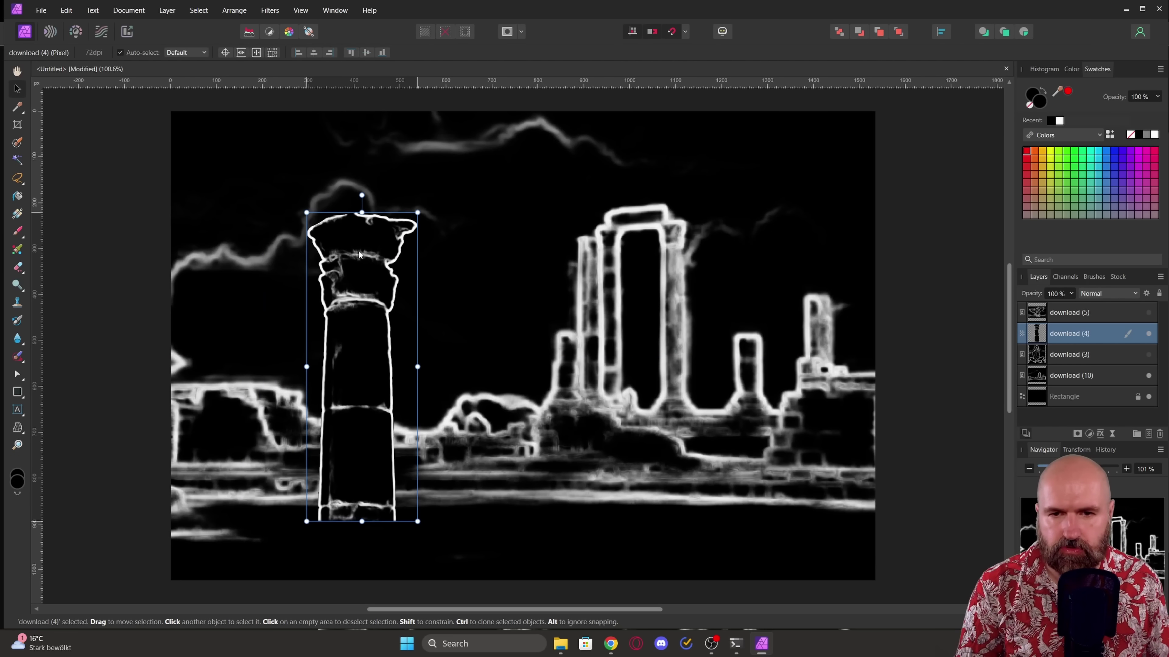
pyautogui.moveTo(359, 254); pyautogui.dragTo(391, 406)
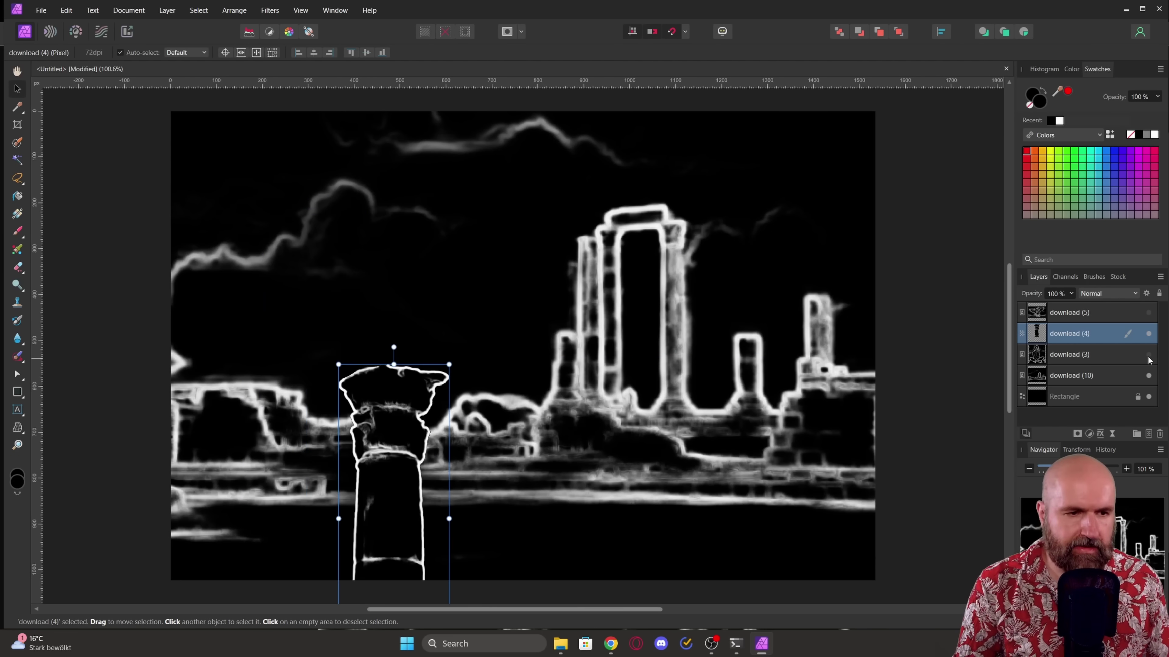
pyautogui.click(1148, 360)
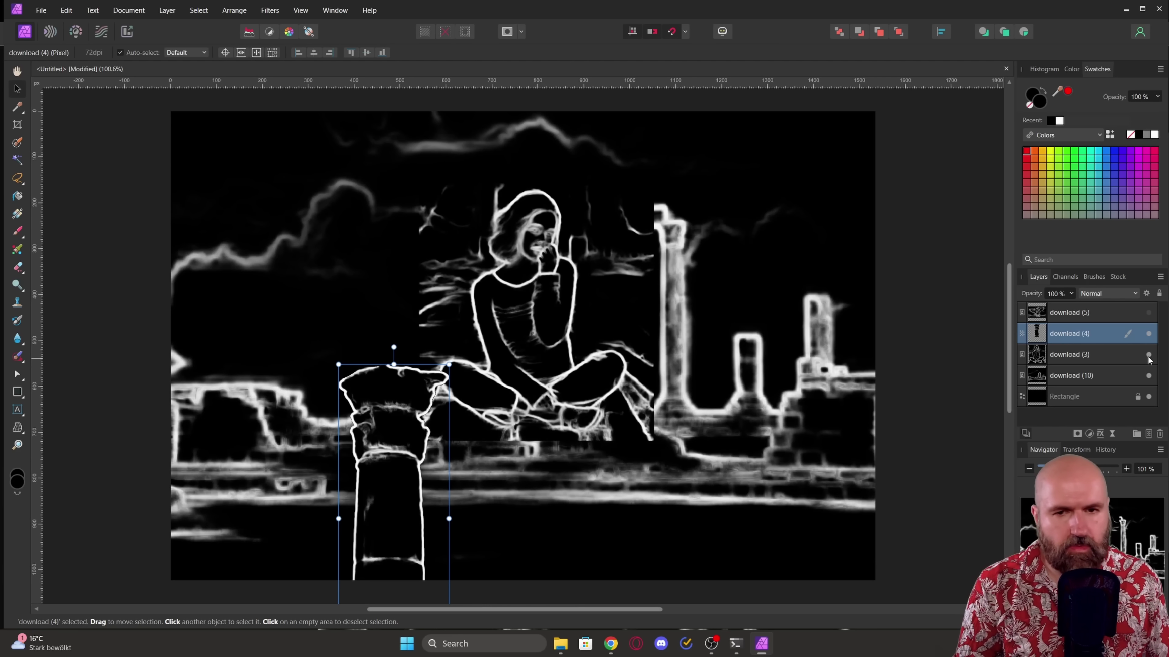
pyautogui.click(1039, 355)
pyautogui.moveTo(1040, 355); pyautogui.dragTo(1037, 329)
pyautogui.moveTo(537, 335); pyautogui.dragTo(489, 403)
pyautogui.moveTo(617, 262); pyautogui.dragTo(719, 157)
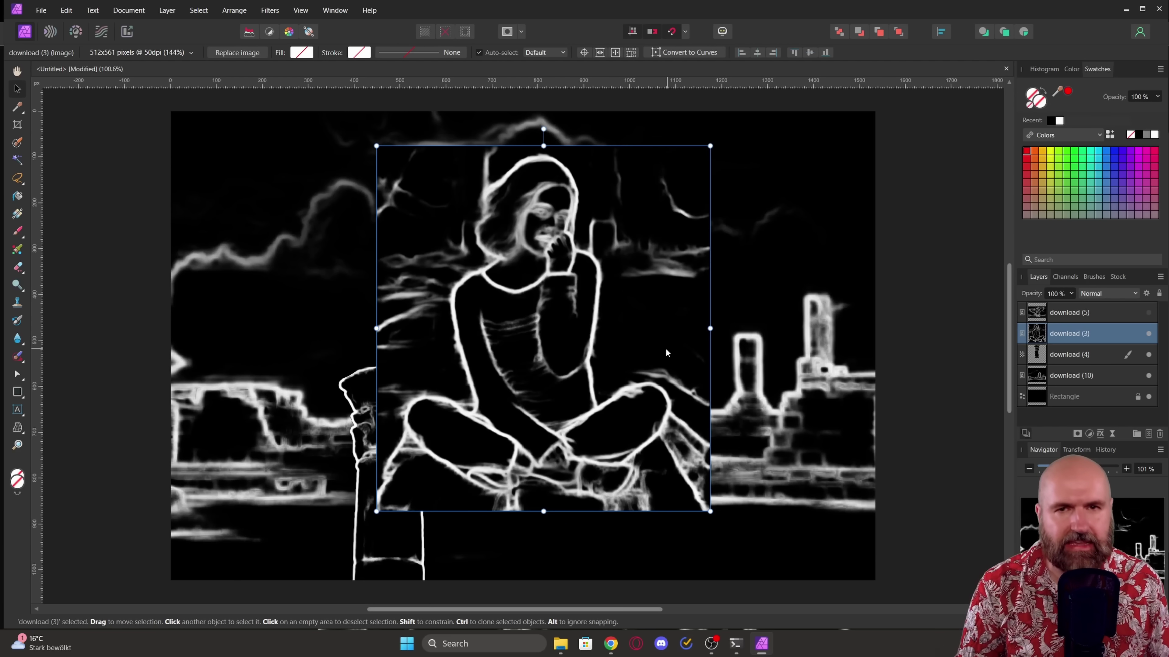
# Rasterize the woman layer, hide the other layers and erase black background beside her.
pyautogui.rightClick(1038, 336)
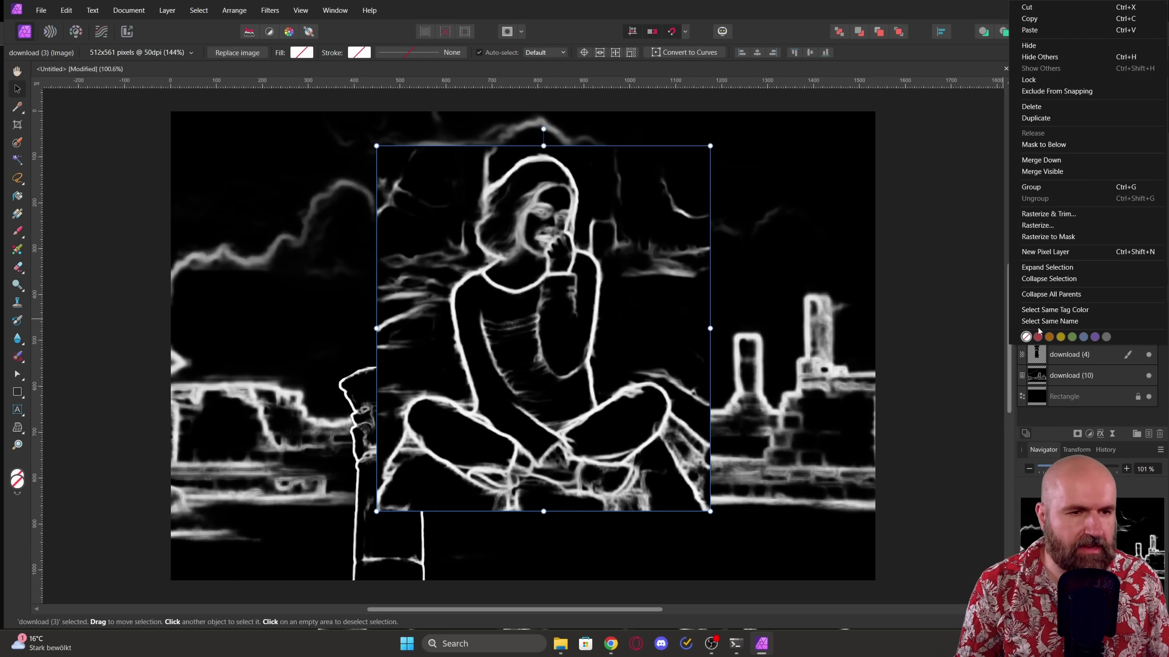
pyautogui.click(1038, 225)
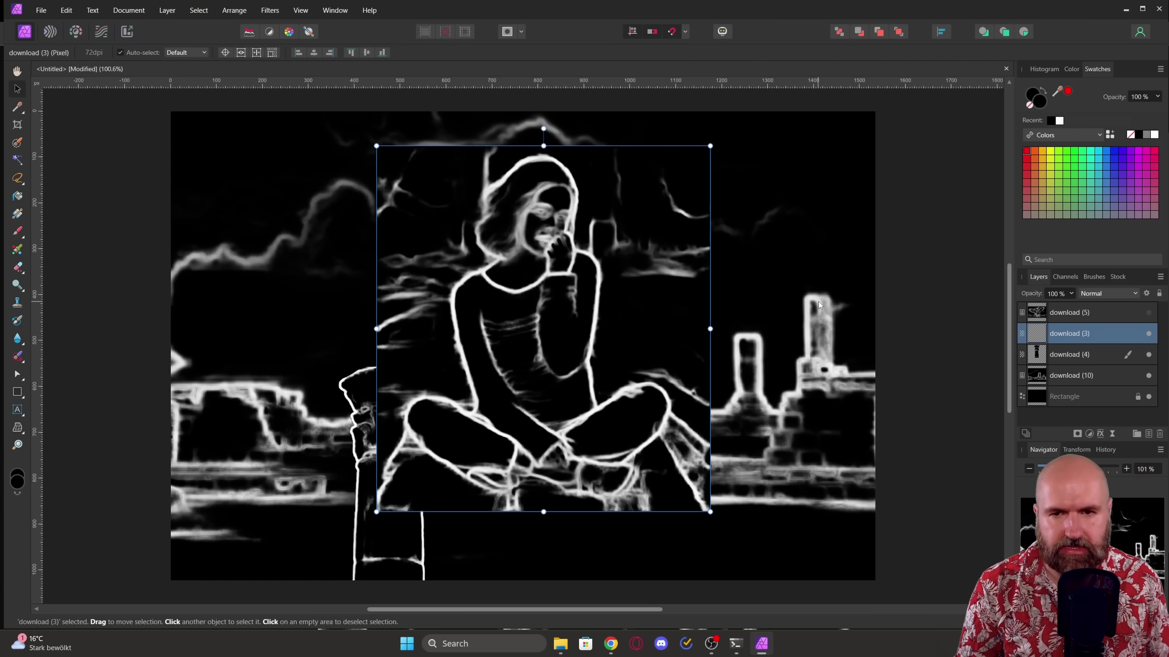
pyautogui.click(18, 266)
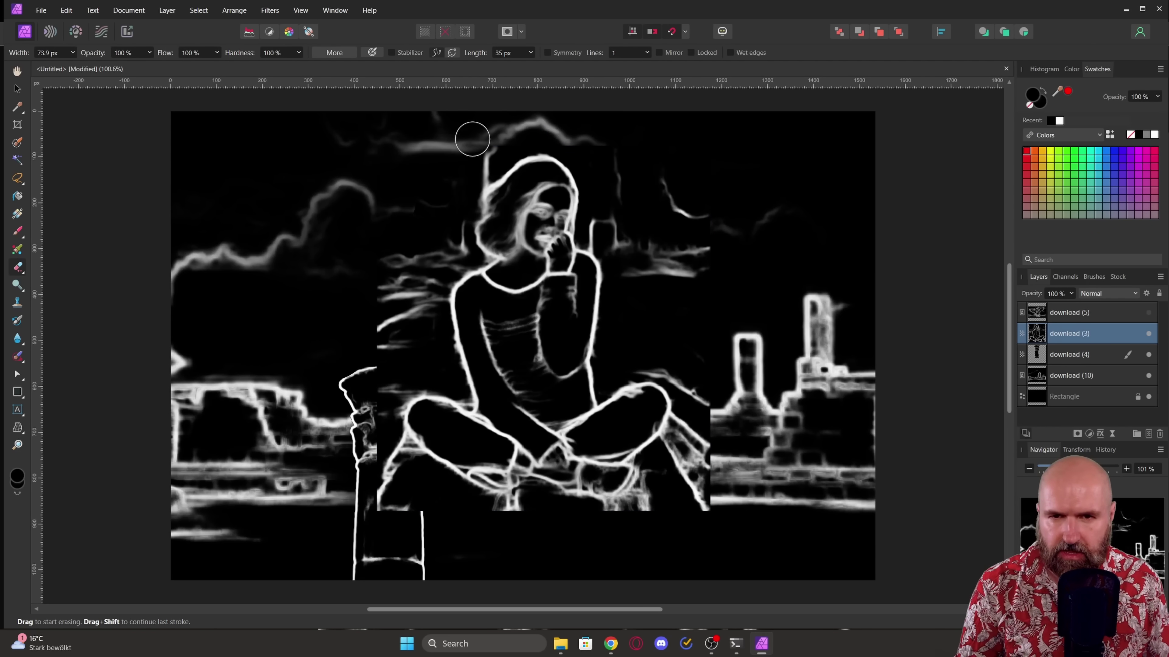
pyautogui.click(1148, 376)
pyautogui.click(1148, 354)
pyautogui.click(1148, 396)
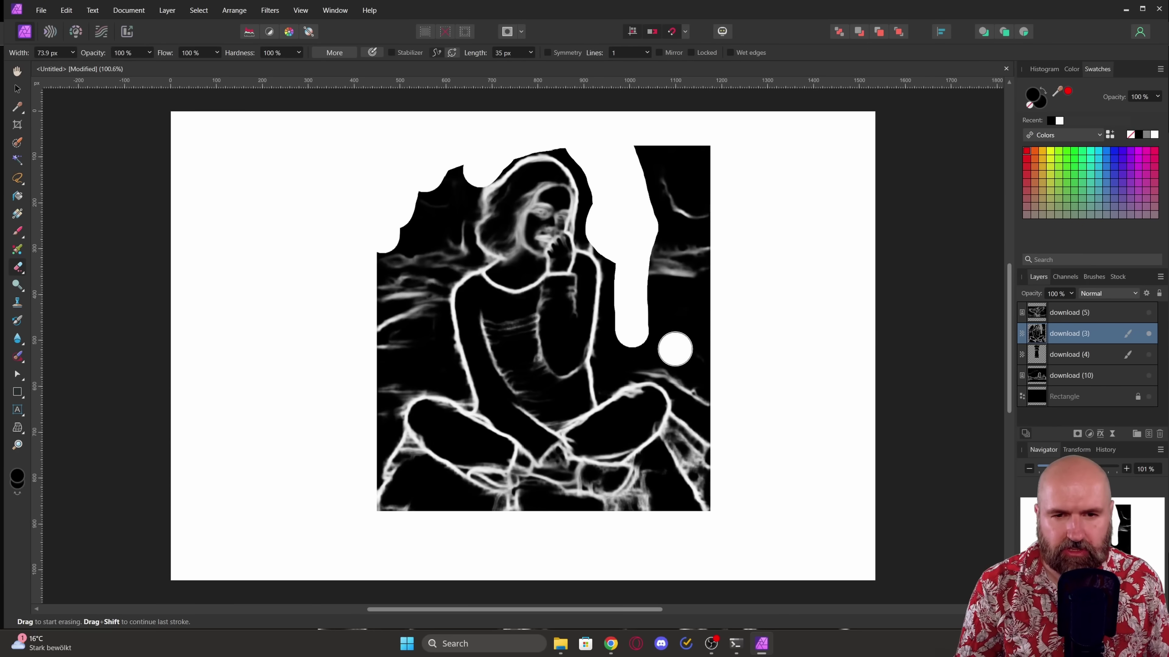
pyautogui.moveTo(673, 344)
pyautogui.mouseDown()
pyautogui.moveTo(622, 356)
pyautogui.moveTo(624, 305)
pyautogui.moveTo(604, 203)
pyautogui.moveTo(654, 175)
pyautogui.moveTo(633, 358)
pyautogui.moveTo(666, 357)
pyautogui.moveTo(700, 399)
pyautogui.moveTo(738, 387)
pyautogui.mouseUp()
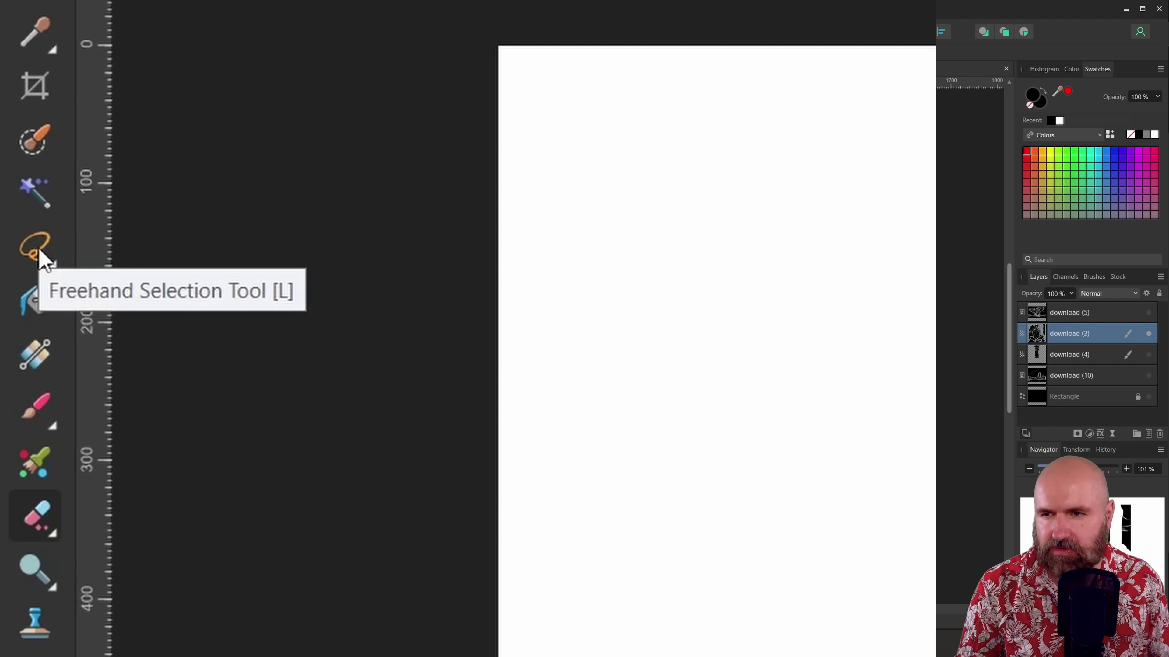
# Lasso the woman's figure, invert the selection and delete the surrounding background.
pyautogui.click(42, 259)
pyautogui.moveTo(478, 185); pyautogui.dragTo(475, 249)
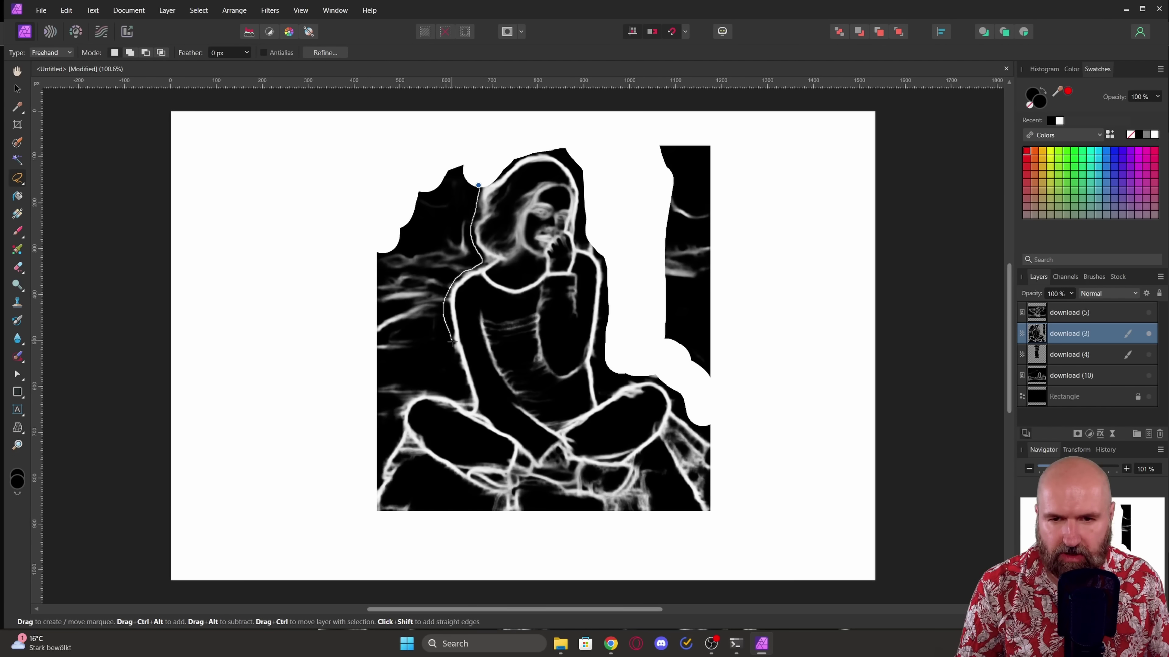
pyautogui.moveTo(465, 402)
pyautogui.mouseDown()
pyautogui.moveTo(500, 176)
pyautogui.moveTo(479, 184)
pyautogui.mouseUp()
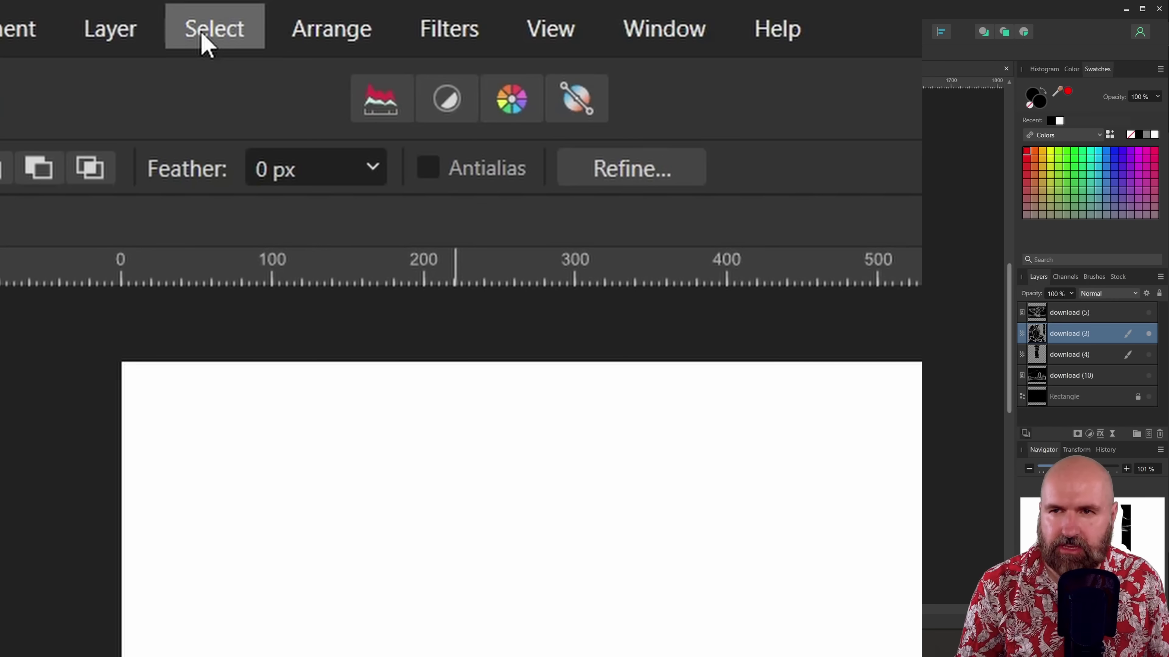
pyautogui.click(206, 42)
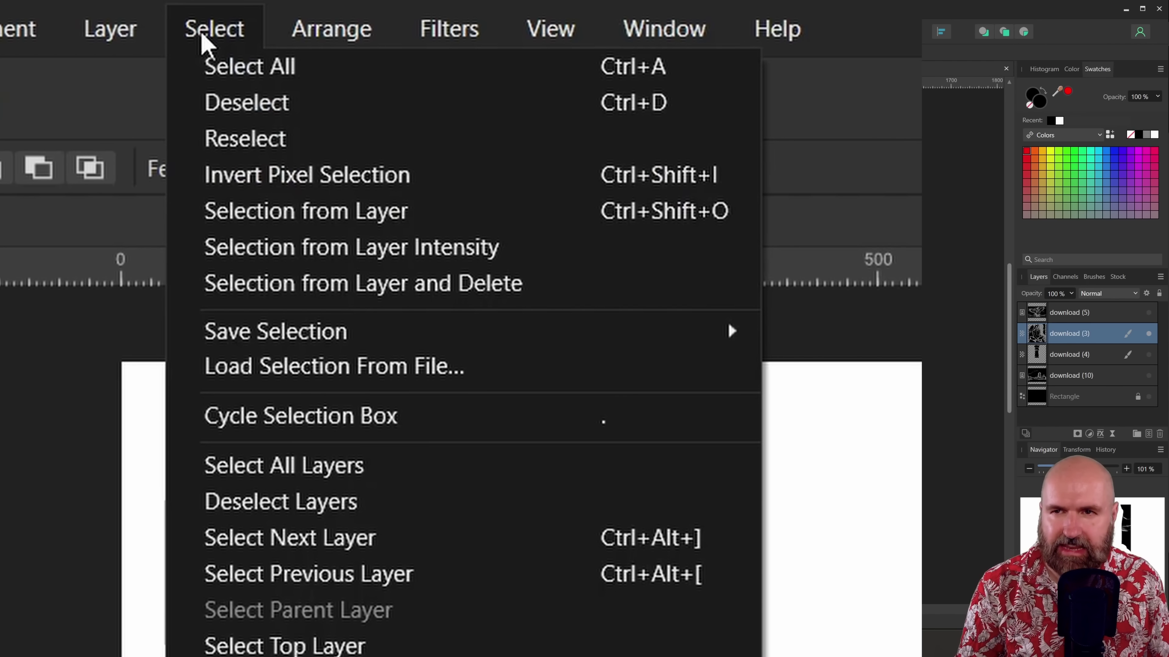
pyautogui.click(223, 180)
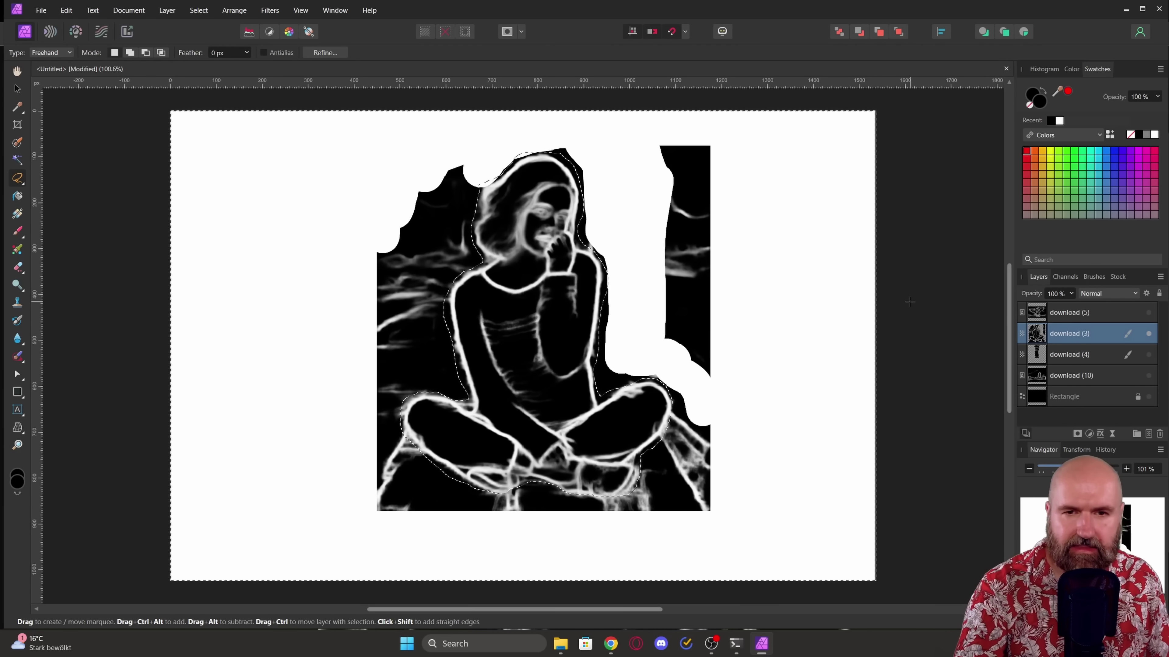
pyautogui.press('Delete')
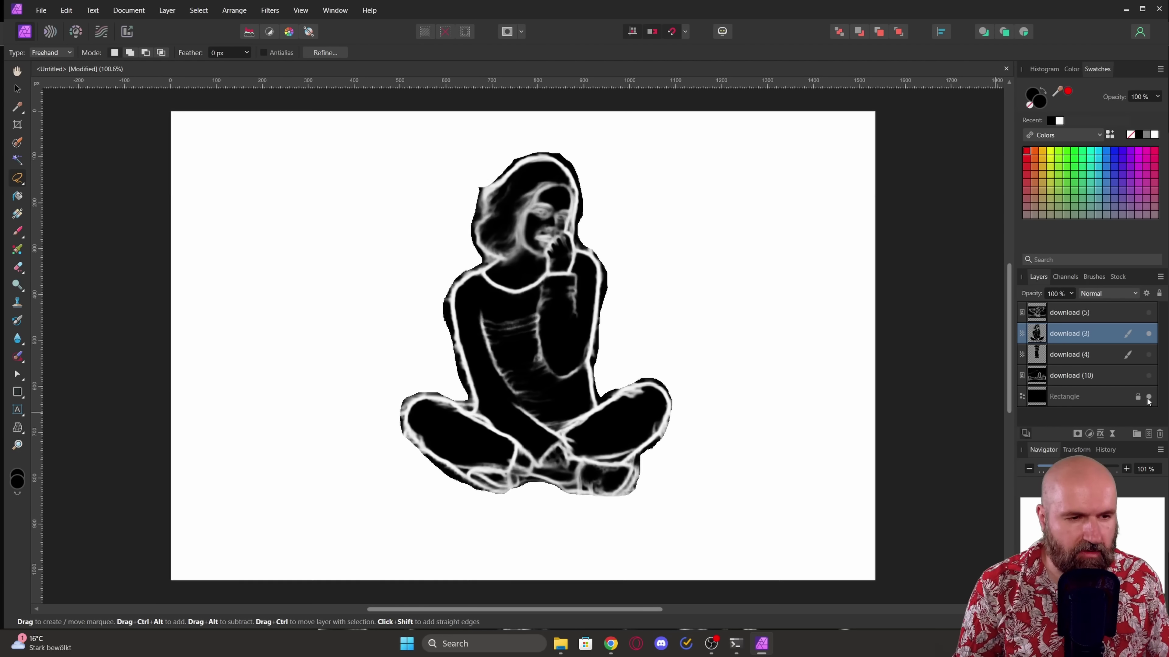
# Make the Rectangle, ruins and column layers visible again.
pyautogui.click(1149, 397)
pyautogui.click(1149, 375)
pyautogui.click(1148, 355)
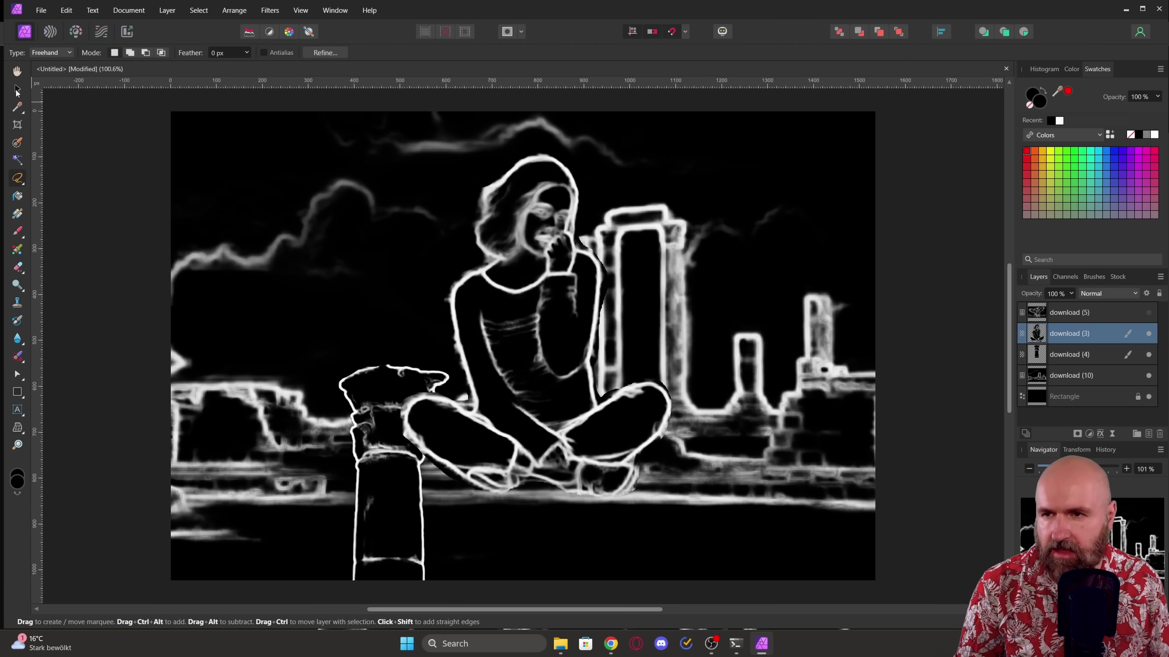
# Shrink the cut-out woman and place her on top of the column.
pyautogui.click(17, 89)
pyautogui.click(514, 229)
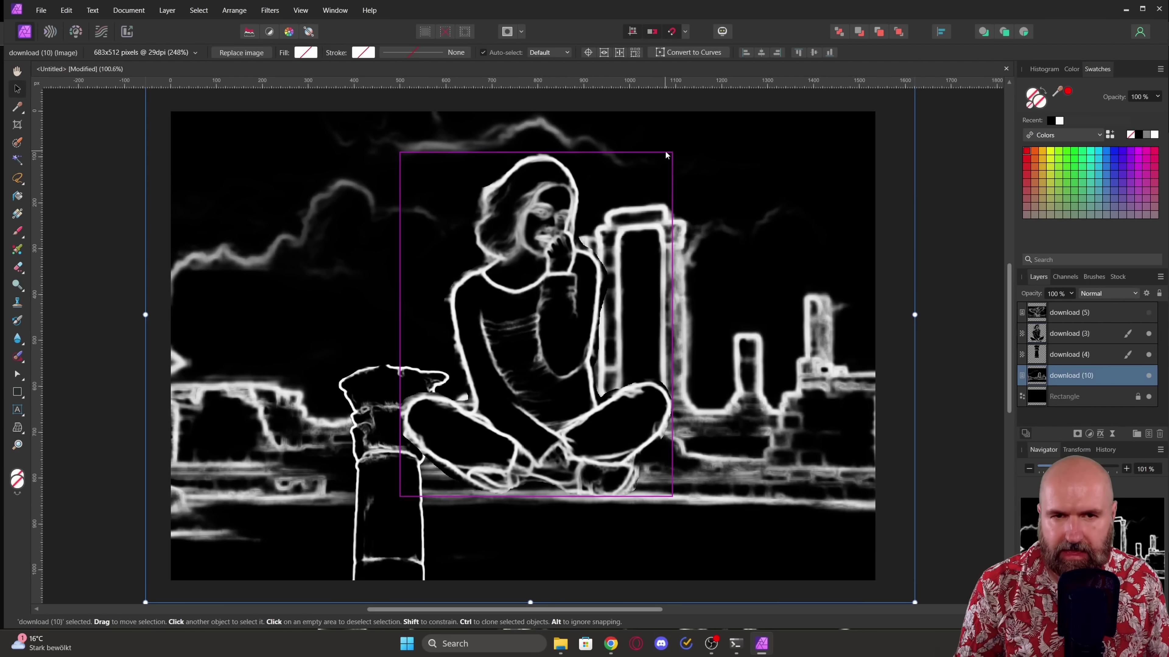
pyautogui.click(514, 229)
pyautogui.moveTo(672, 153); pyautogui.dragTo(580, 261)
pyautogui.moveTo(487, 376); pyautogui.dragTo(391, 305)
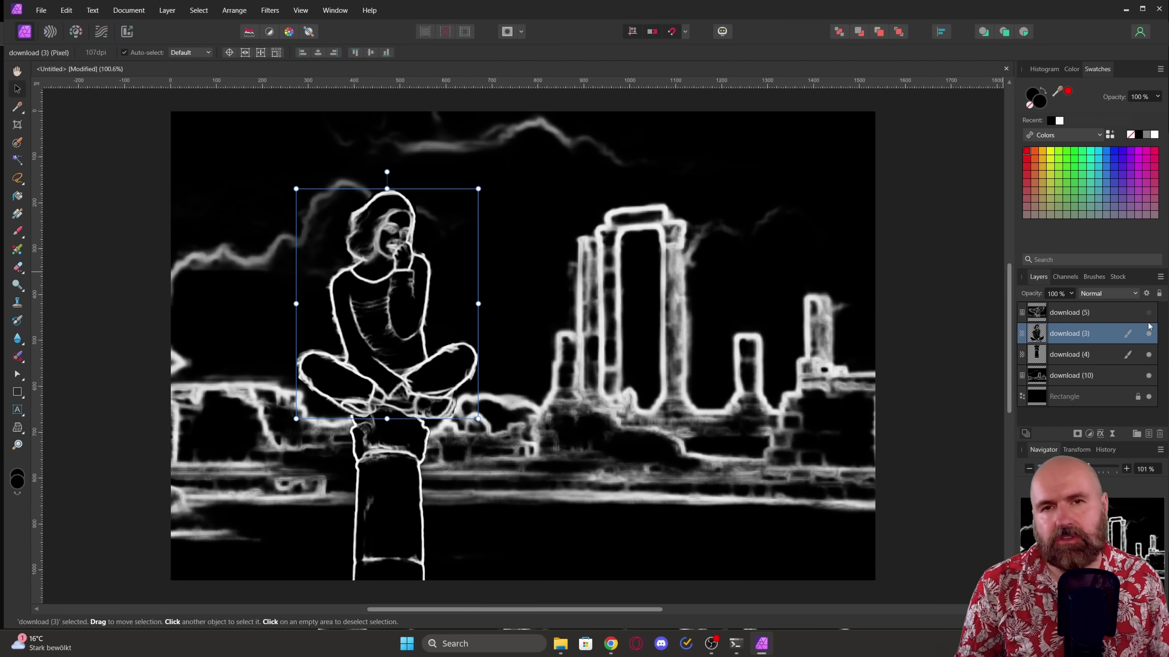
# Show the swan layer, lasso its left wing and copy it to a new layer with Ctrl+J.
pyautogui.click(1148, 312)
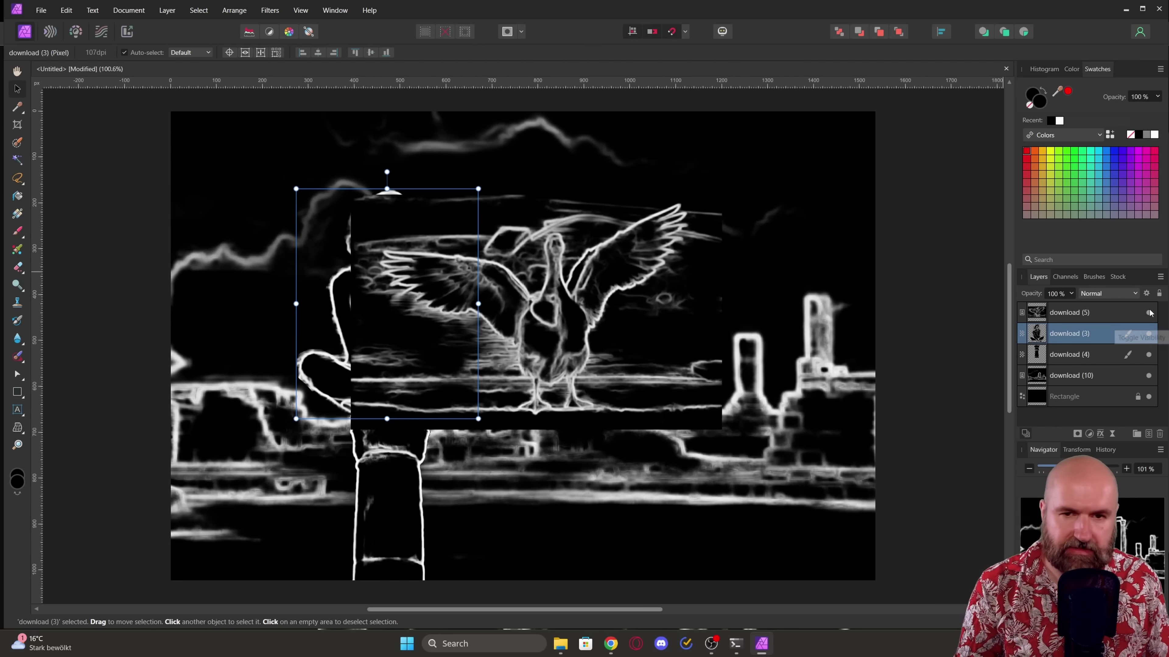
pyautogui.click(444, 289)
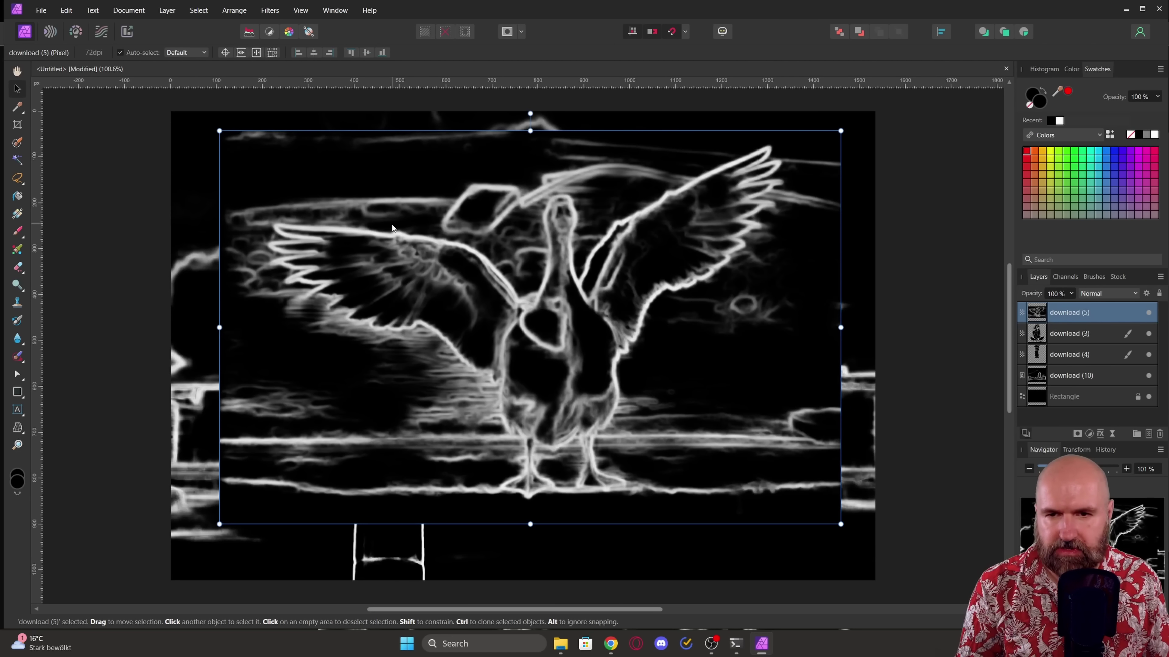
pyautogui.click(17, 178)
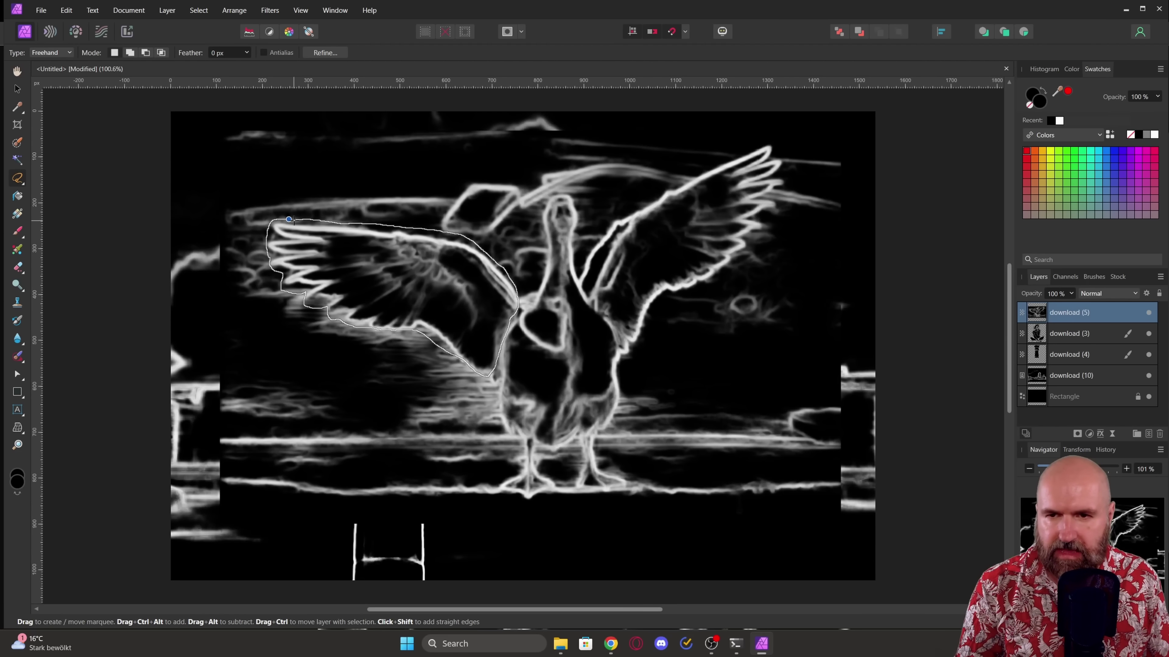
pyautogui.moveTo(288, 220); pyautogui.dragTo(289, 219)
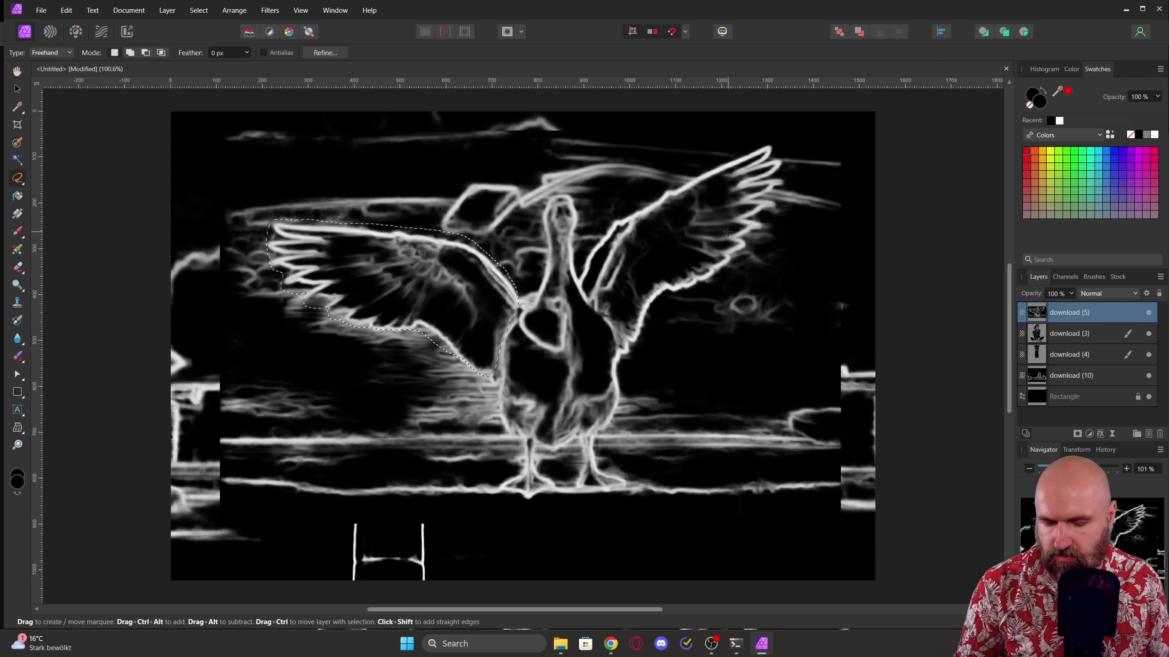
pyautogui.hotkey('ctrl', 'j')
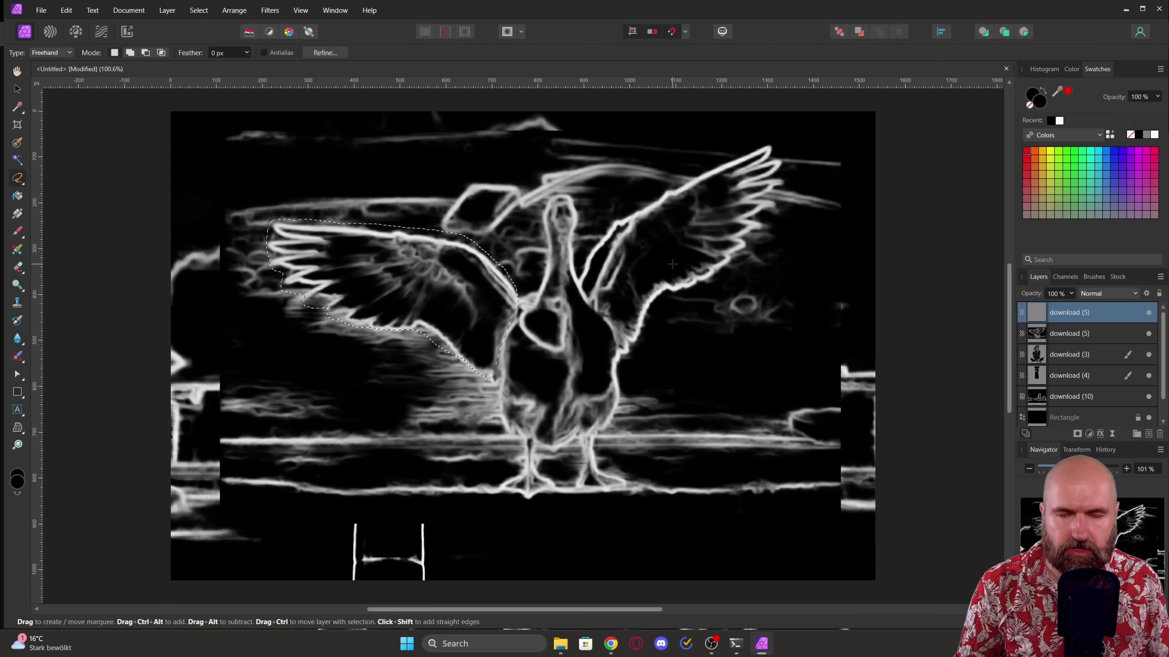
pyautogui.hotkey('ctrl', 'd')
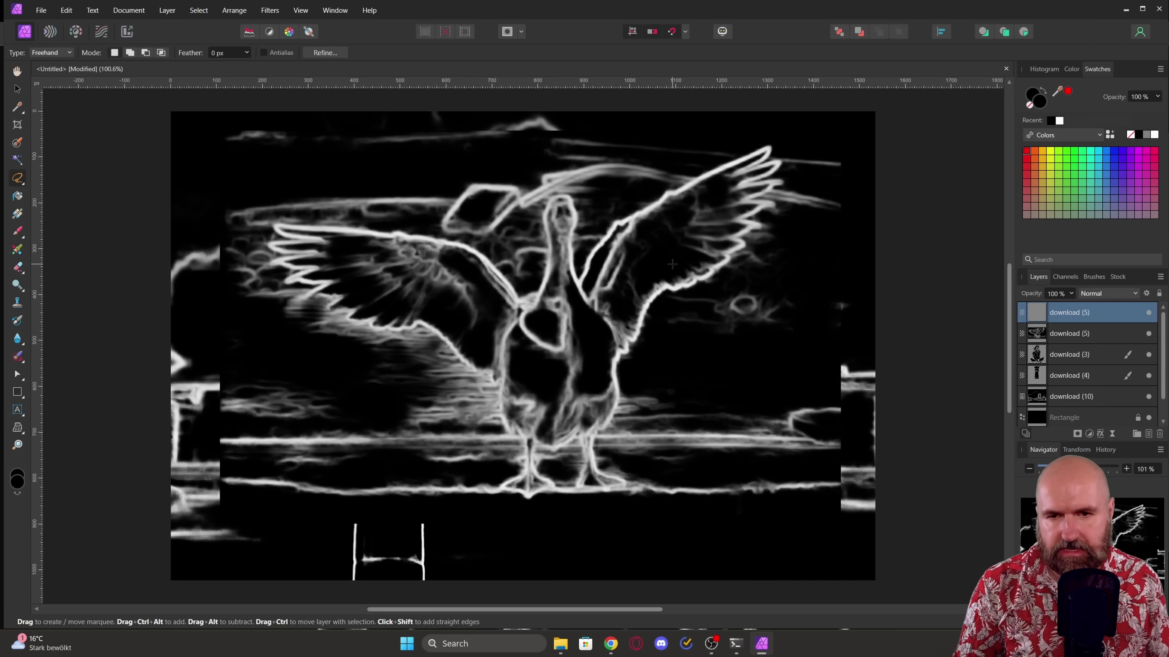
# Hide the full swan and add a horizontally flipped duplicate of the wing layer.
pyautogui.click(1150, 335)
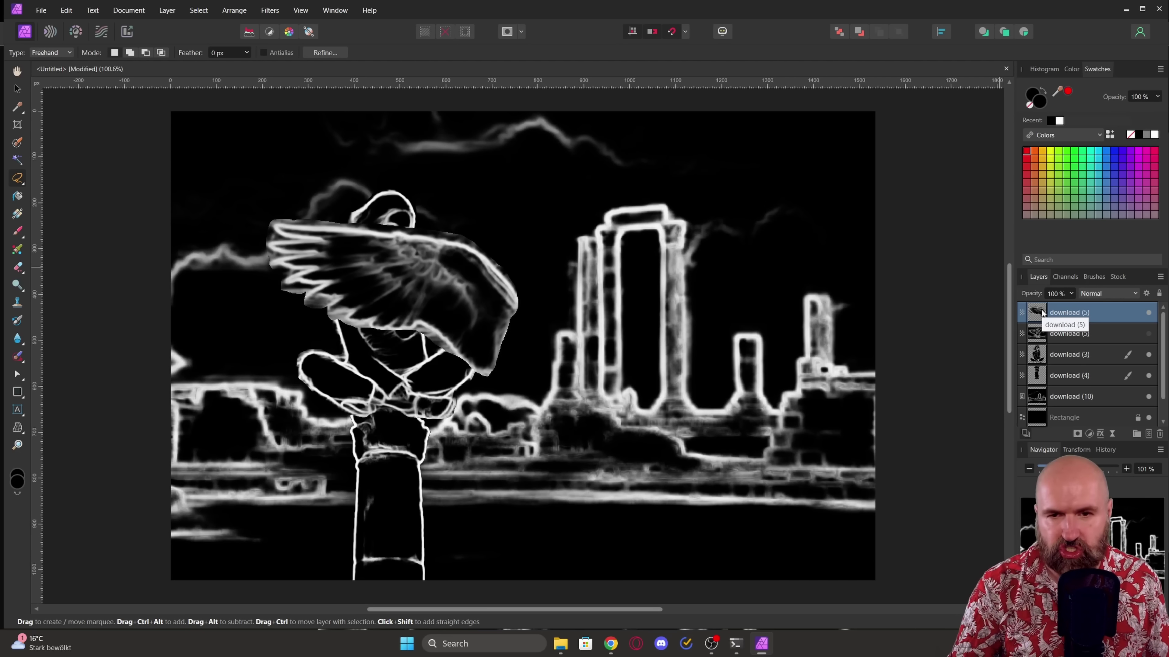
pyautogui.hotkey('ctrl', 'j')
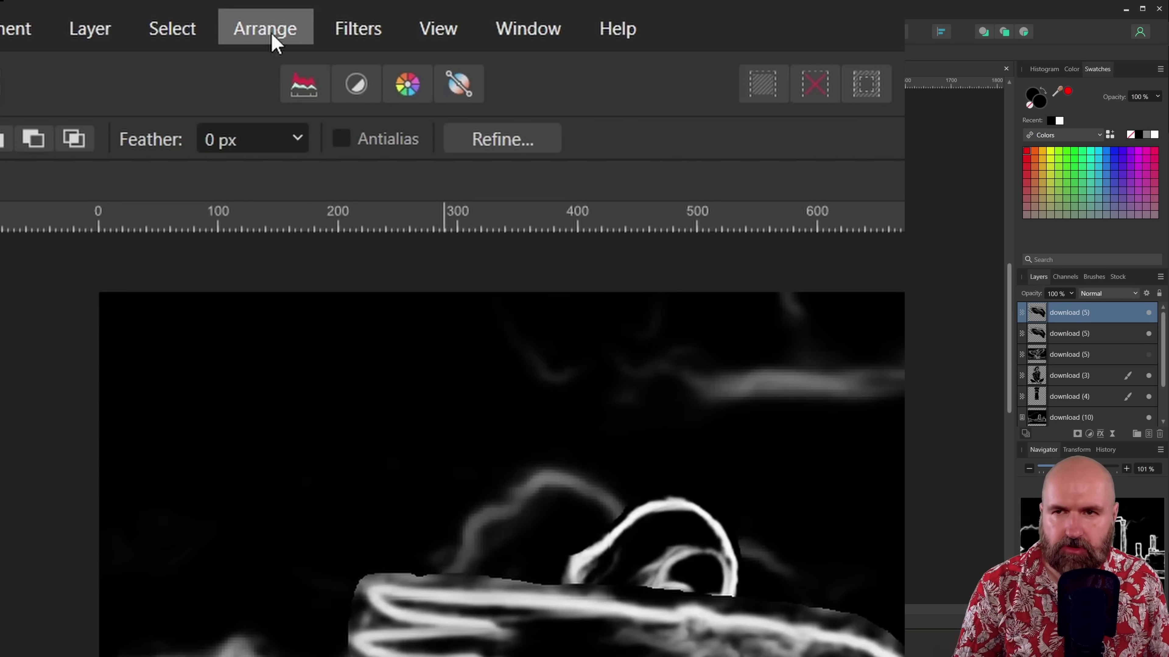
pyautogui.click(235, 13)
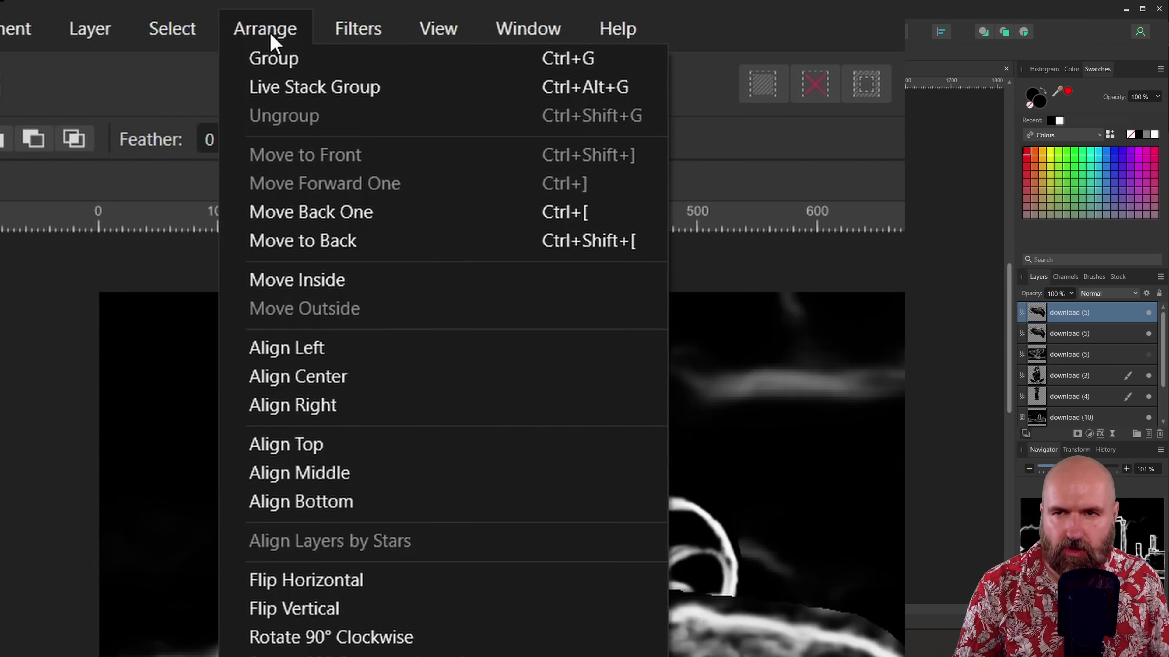
pyautogui.click(371, 581)
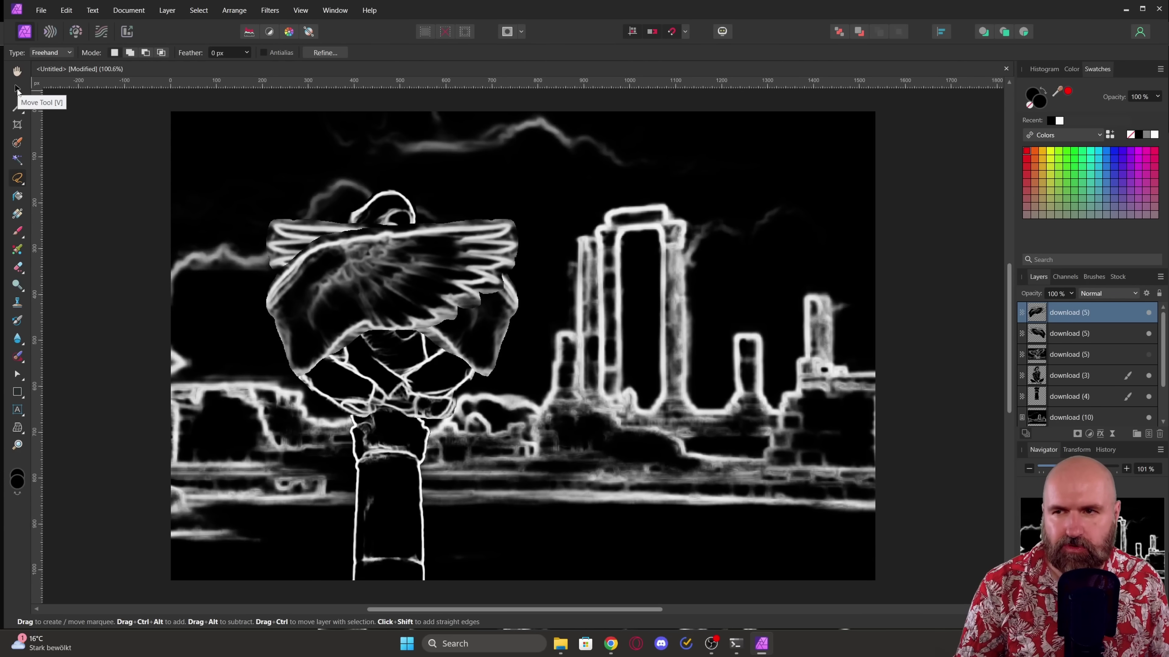
# Select both wing layers and stack them beneath the woman's layer.
pyautogui.click(18, 90)
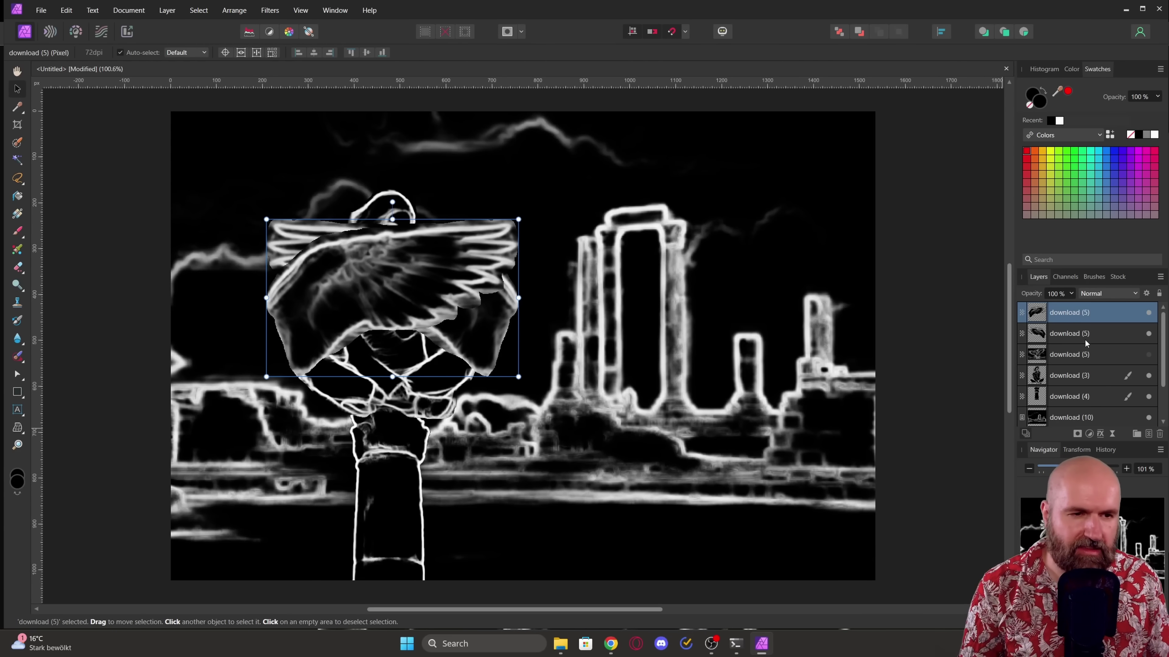
pyautogui.keyDown('shift'); pyautogui.click(1053, 336); pyautogui.keyUp('shift')
pyautogui.moveTo(1035, 330); pyautogui.dragTo(1042, 390)
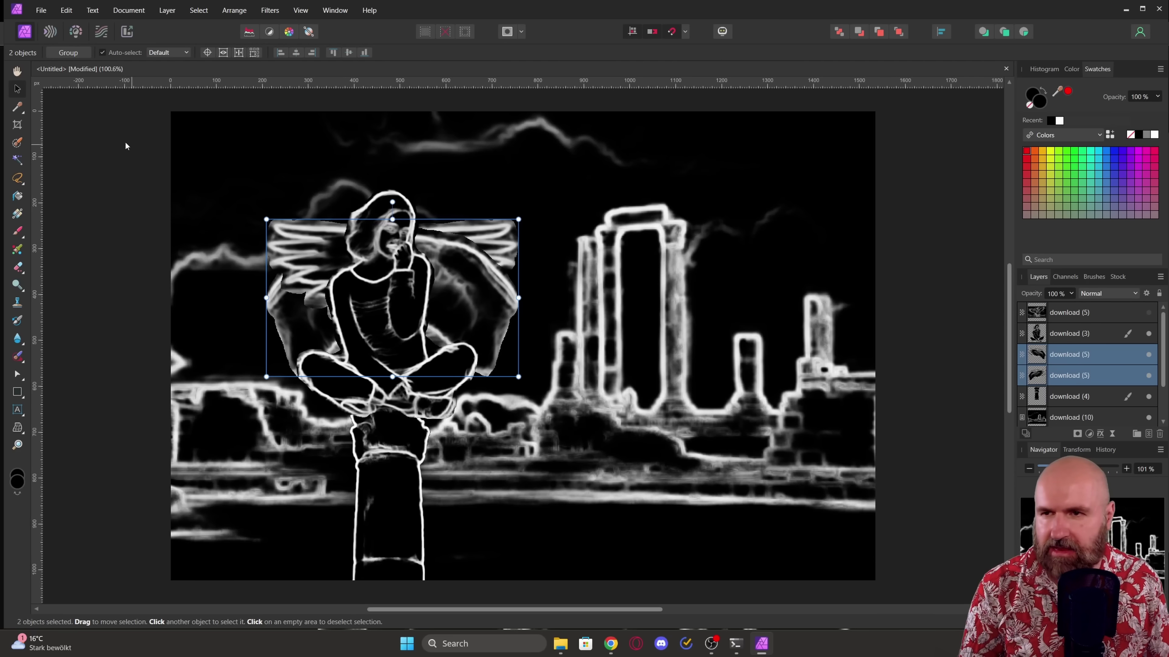
# Scale, place and tilt the wings at her shoulders, then select the figure, wing and column layers.
pyautogui.moveTo(520, 220); pyautogui.dragTo(460, 246)
pyautogui.moveTo(329, 293); pyautogui.dragTo(230, 259)
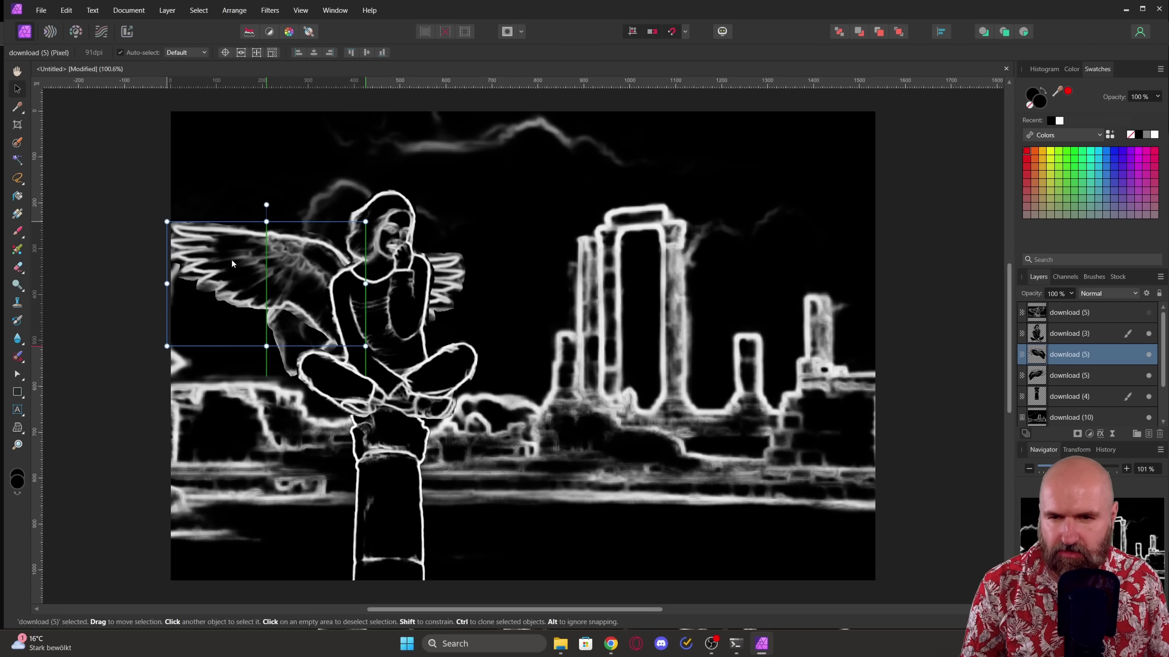
pyautogui.moveTo(403, 268); pyautogui.dragTo(488, 231)
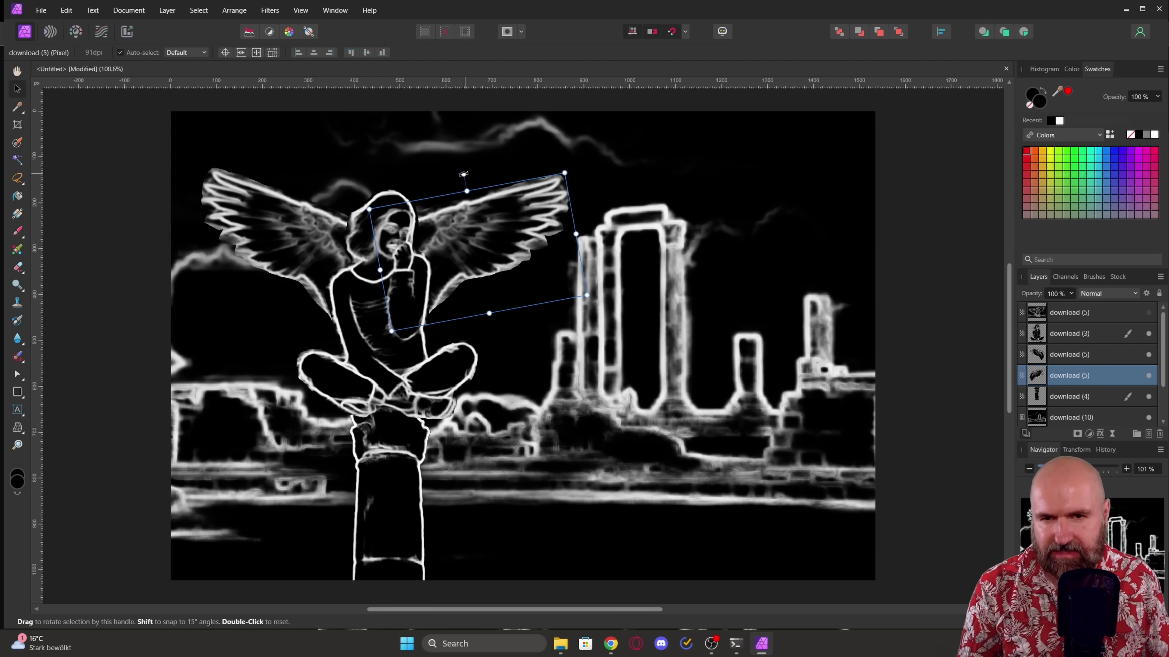
pyautogui.moveTo(463, 174); pyautogui.dragTo(459, 175)
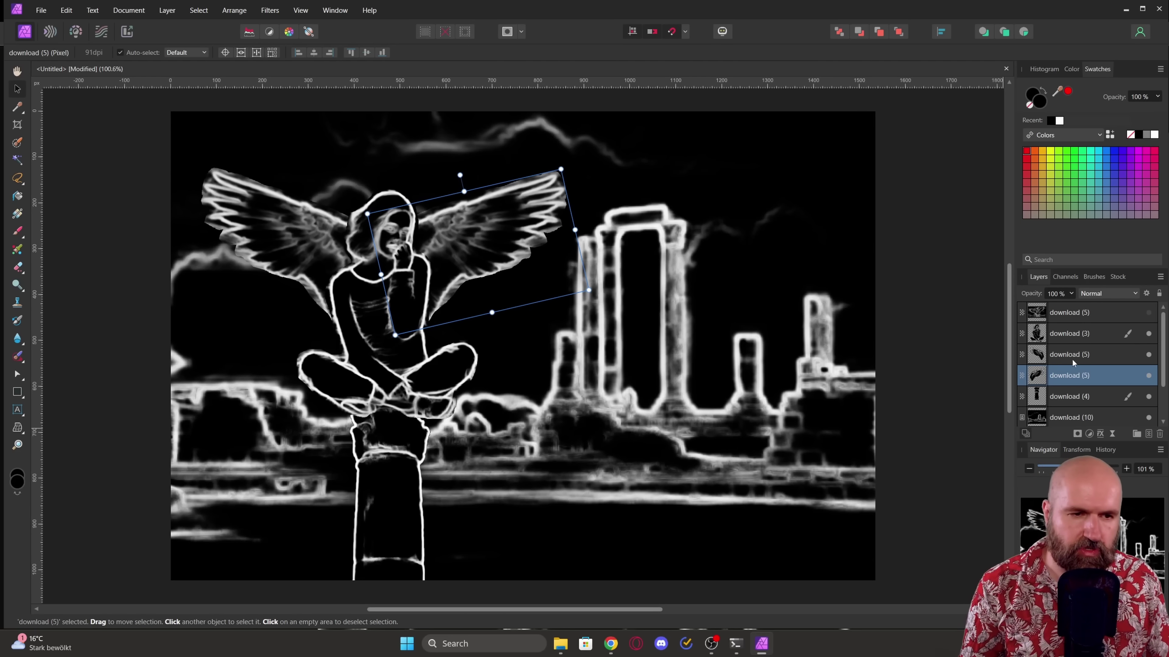
pyautogui.click(1063, 335)
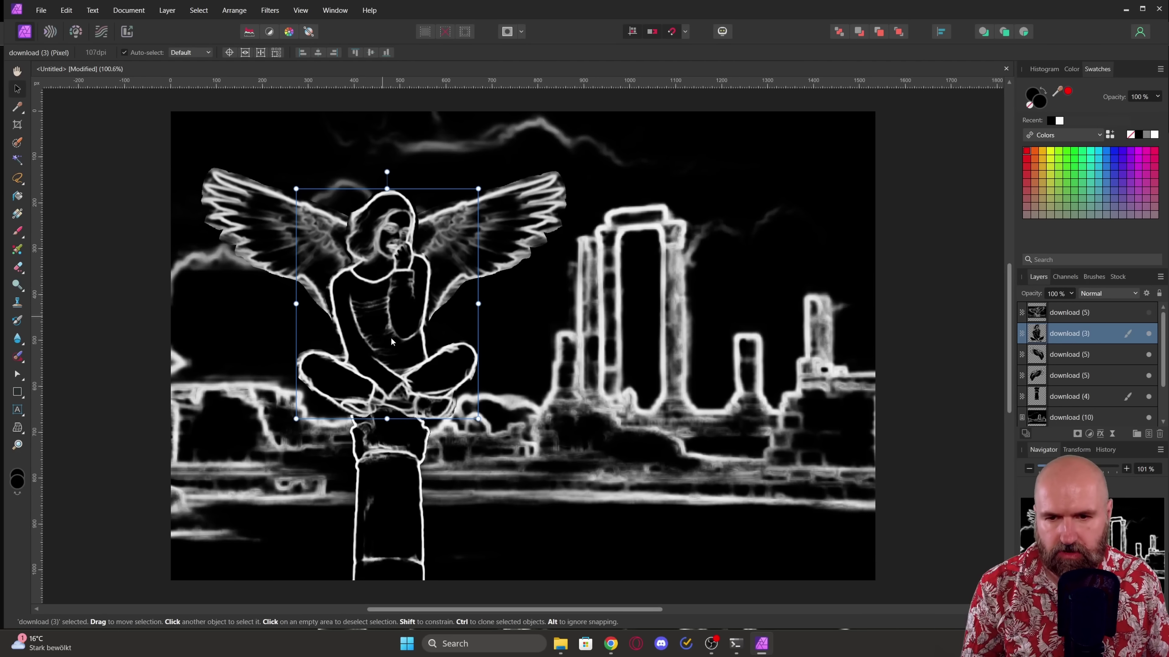
pyautogui.keyDown('shift'); pyautogui.click(1056, 399); pyautogui.keyUp('shift')
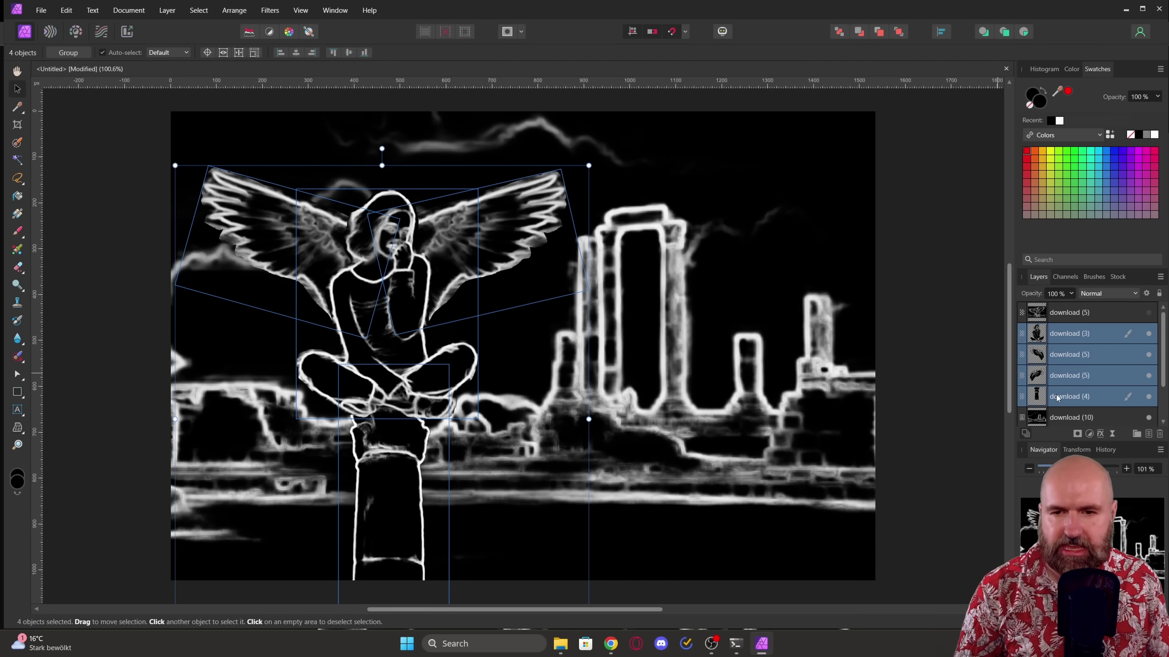
# Group the angel's four layers, shrink and reposition the group, then begin the File export.
pyautogui.hotkey('ctrl', 'g')
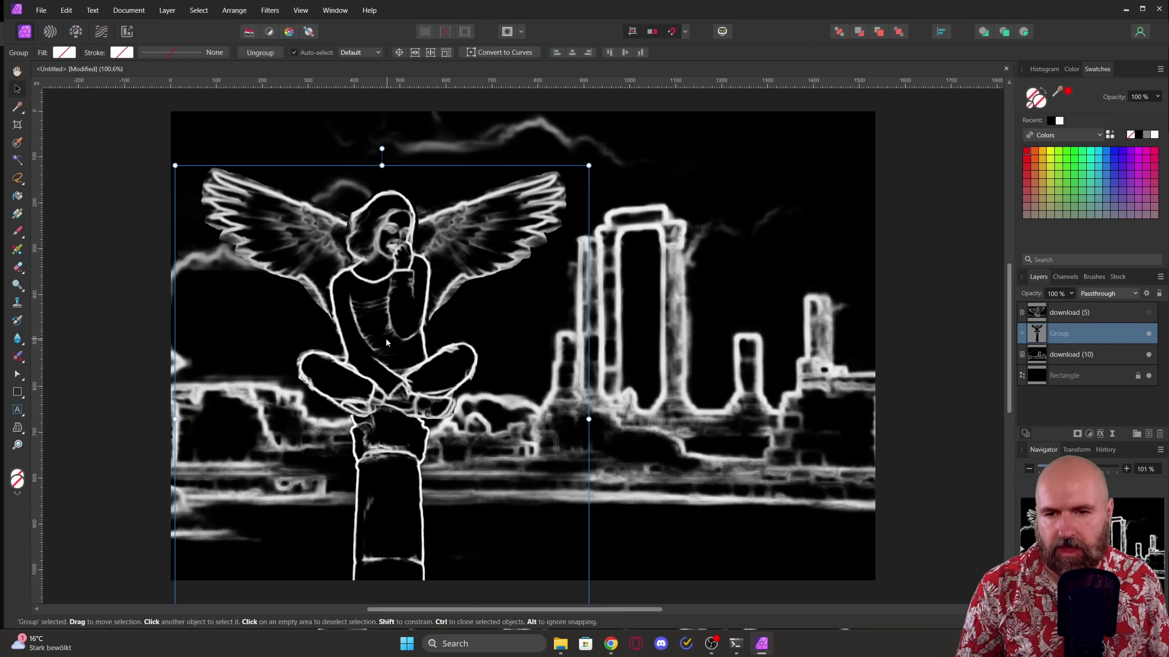
pyautogui.moveTo(386, 342); pyautogui.dragTo(405, 327)
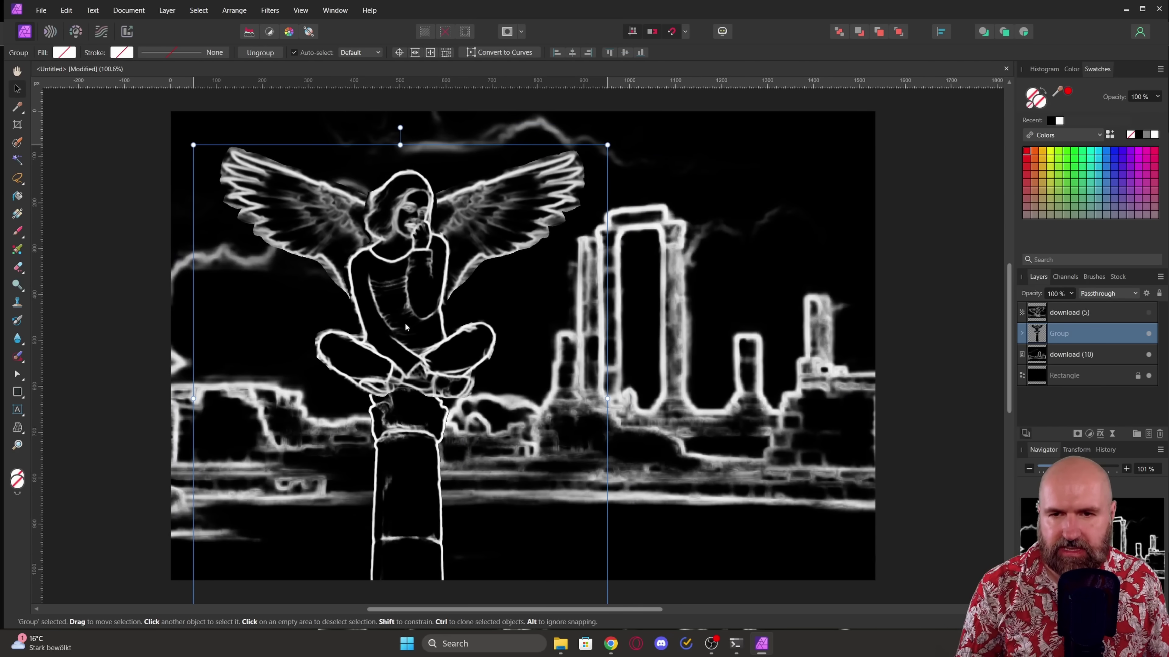
pyautogui.moveTo(607, 146); pyautogui.dragTo(549, 196)
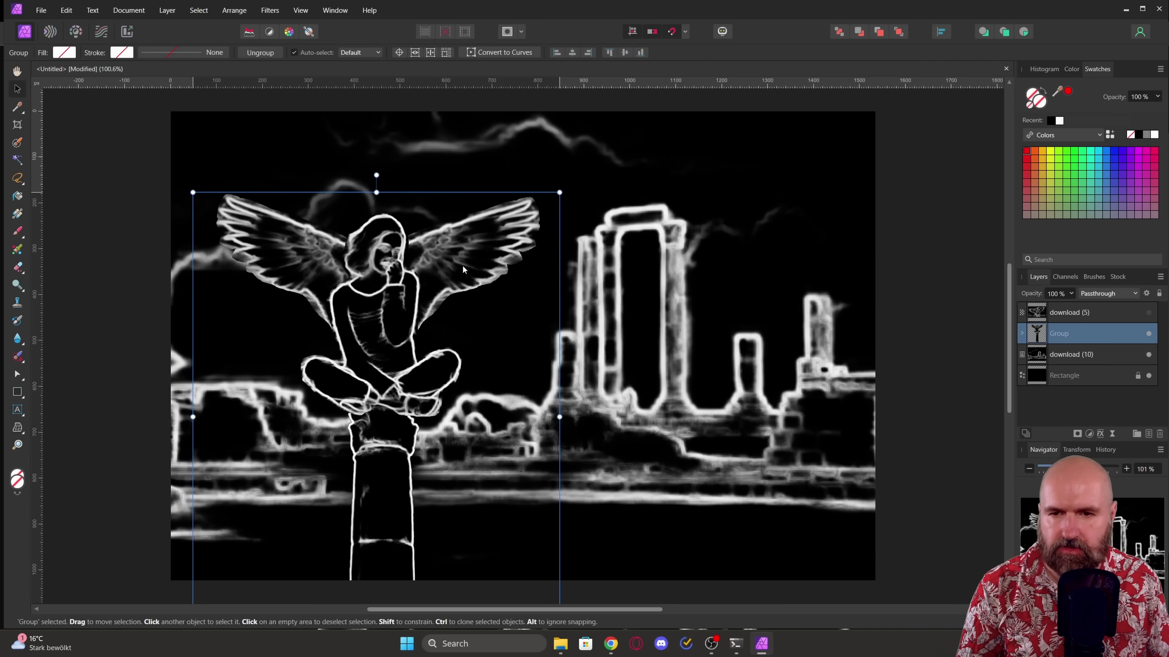
pyautogui.moveTo(462, 266); pyautogui.dragTo(458, 264)
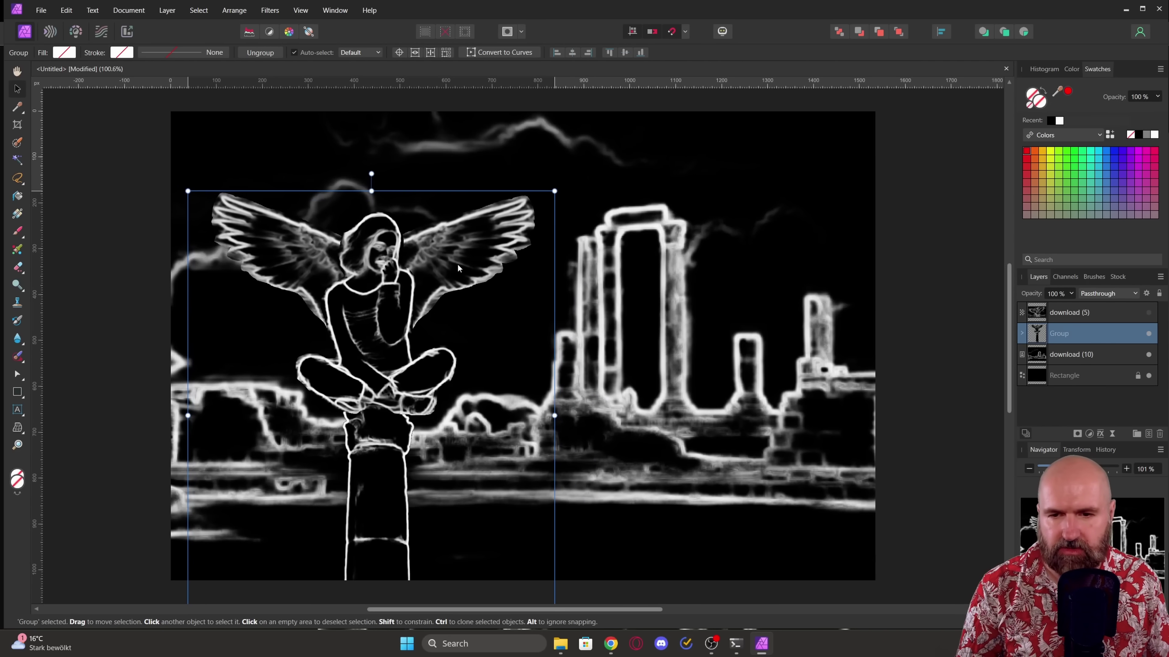
pyautogui.hotkey('ctrl', 'd')
pyautogui.click(41, 10)
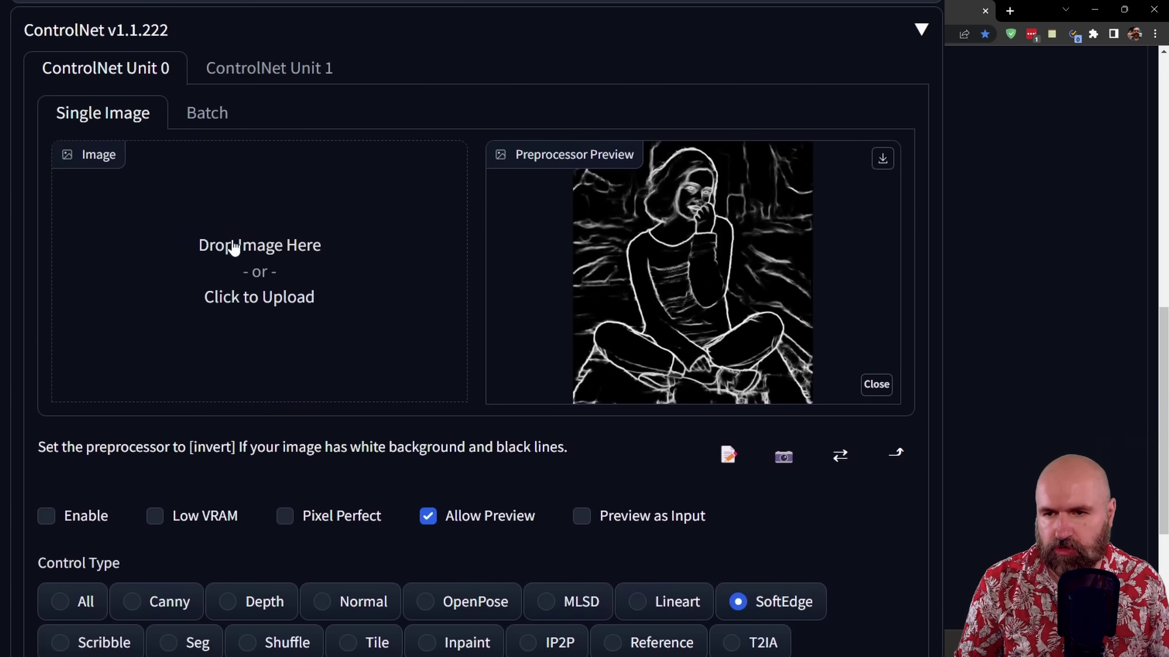
# Paste the exported composite into ControlNet Unit 0 and set the preprocessor to none.
pyautogui.hotkey('ctrl', 'v')
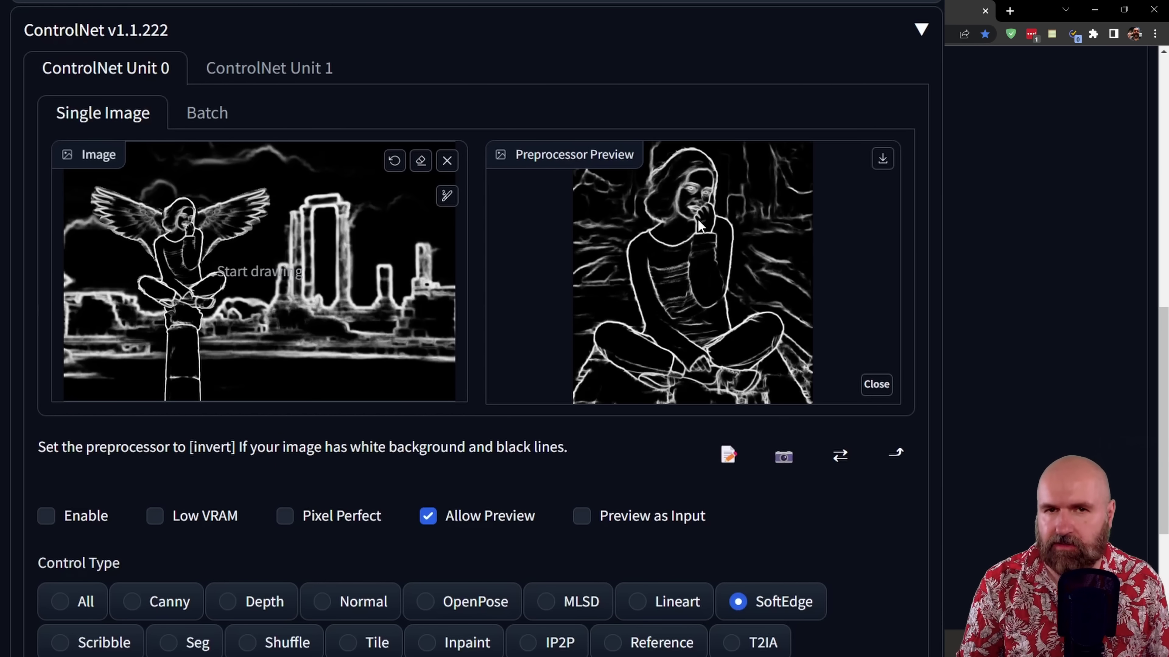
pyautogui.scroll(-5, 698, 218)
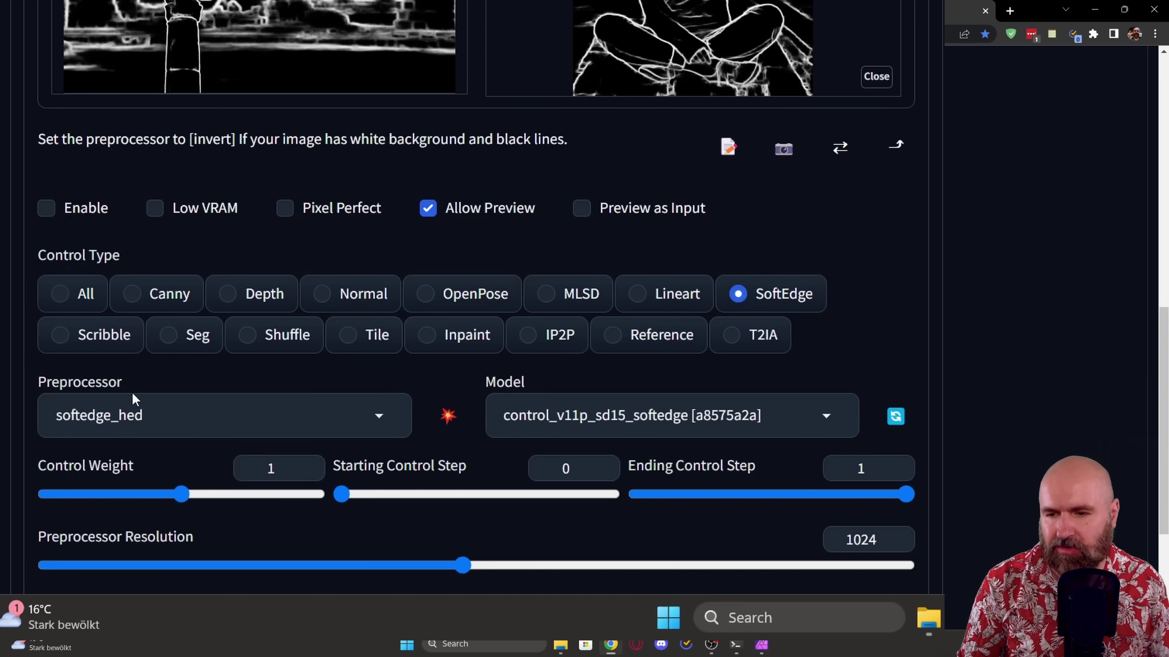
pyautogui.click(137, 408)
pyautogui.click(90, 294)
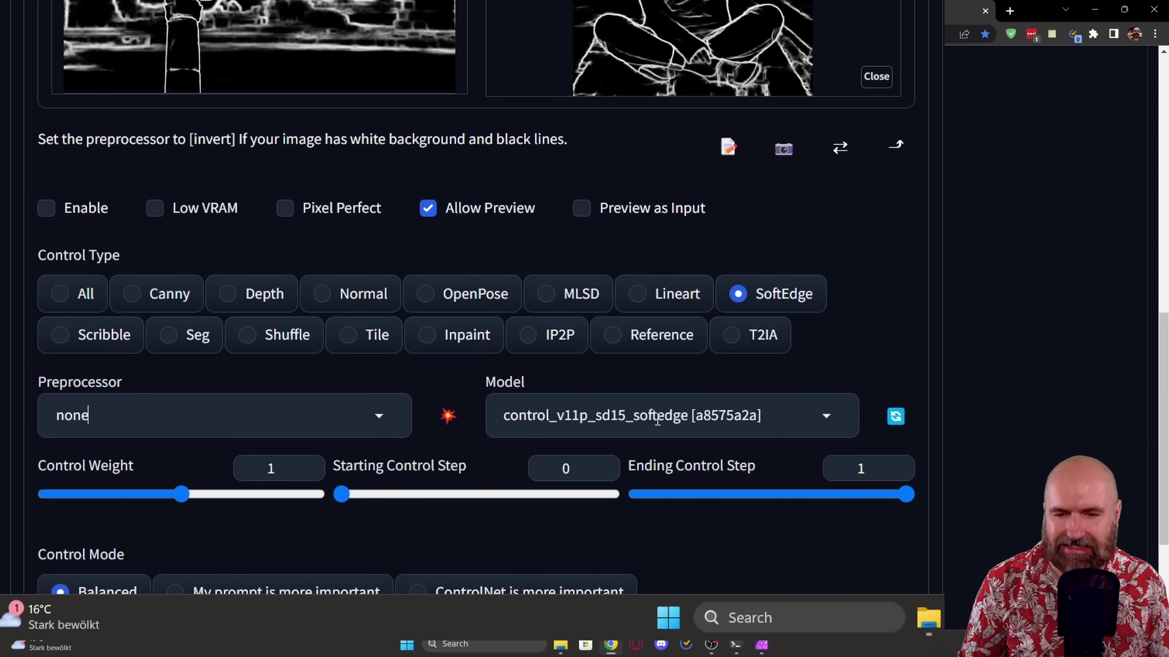
pyautogui.scroll(5, 892, 410)
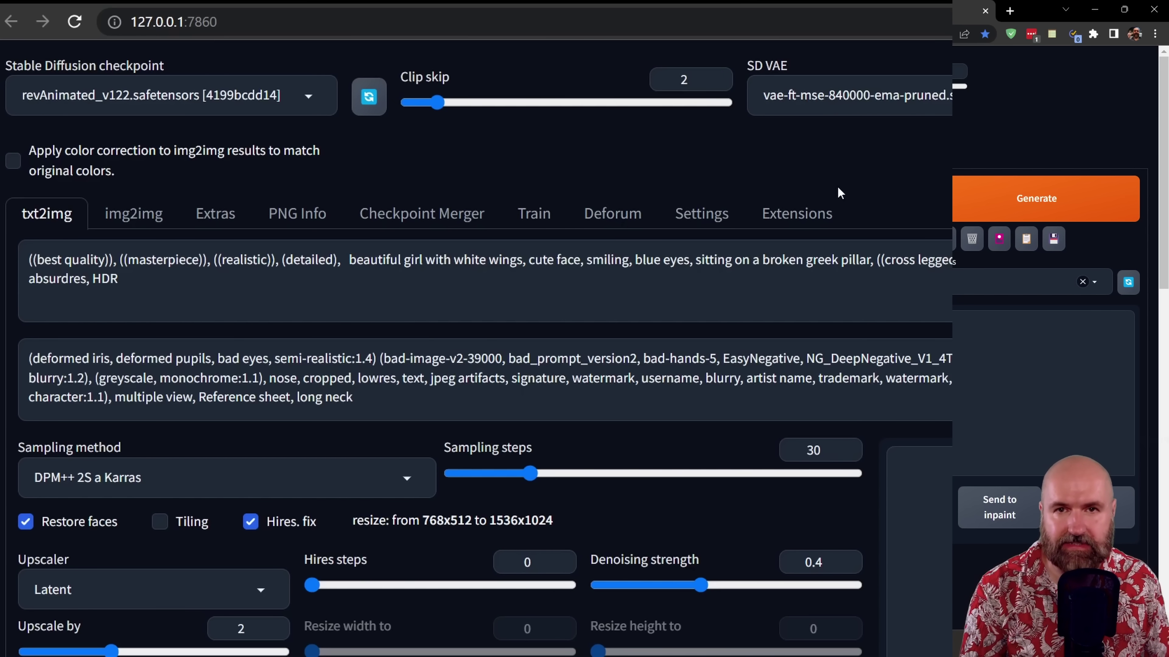
# Review the winged-girl prompt and scroll down to the Hires. fix settings.
pyautogui.click(341, 303)
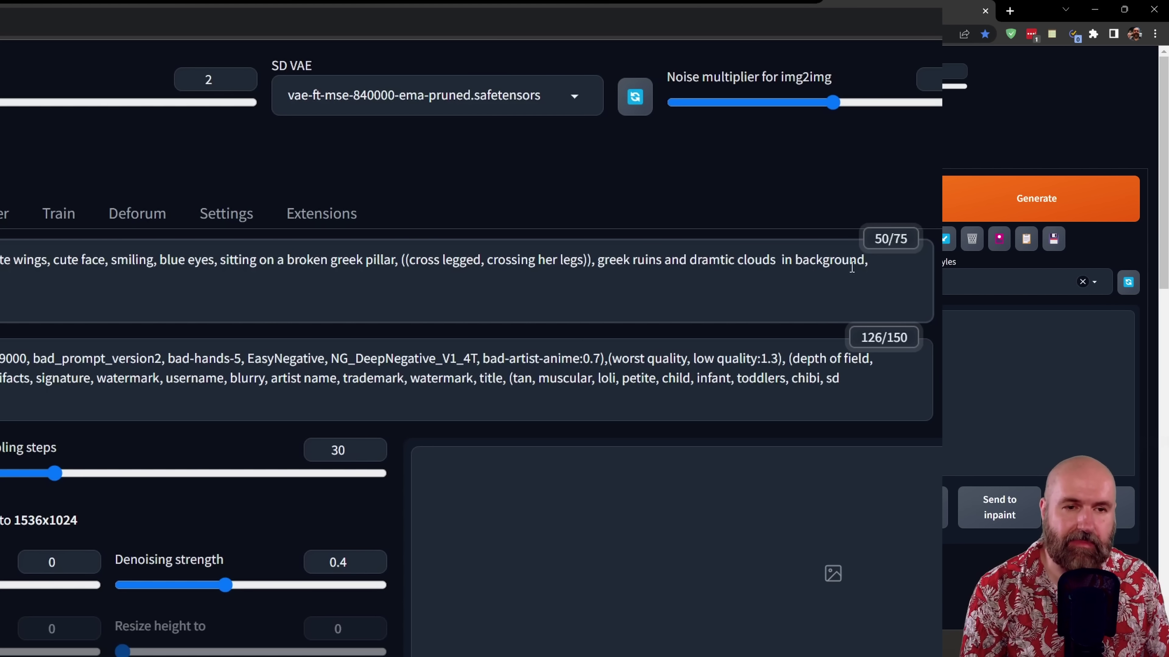
pyautogui.scroll(-2, 851, 267)
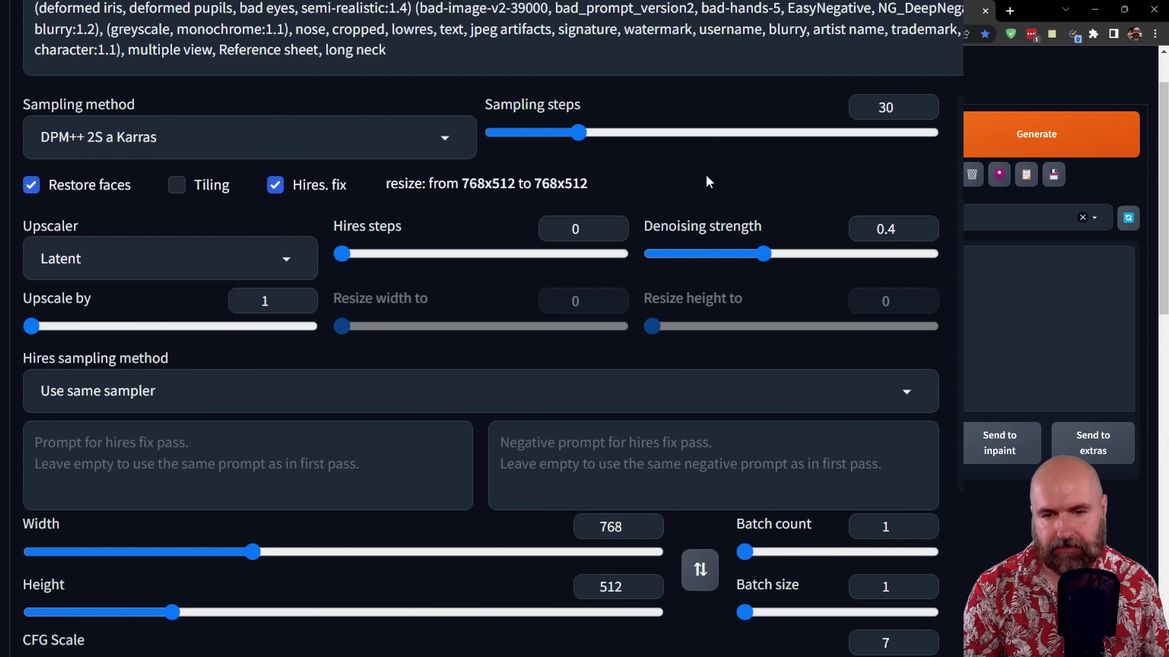
# Set the Batch size slider to 8.
pyautogui.scroll(-5, 706, 174)
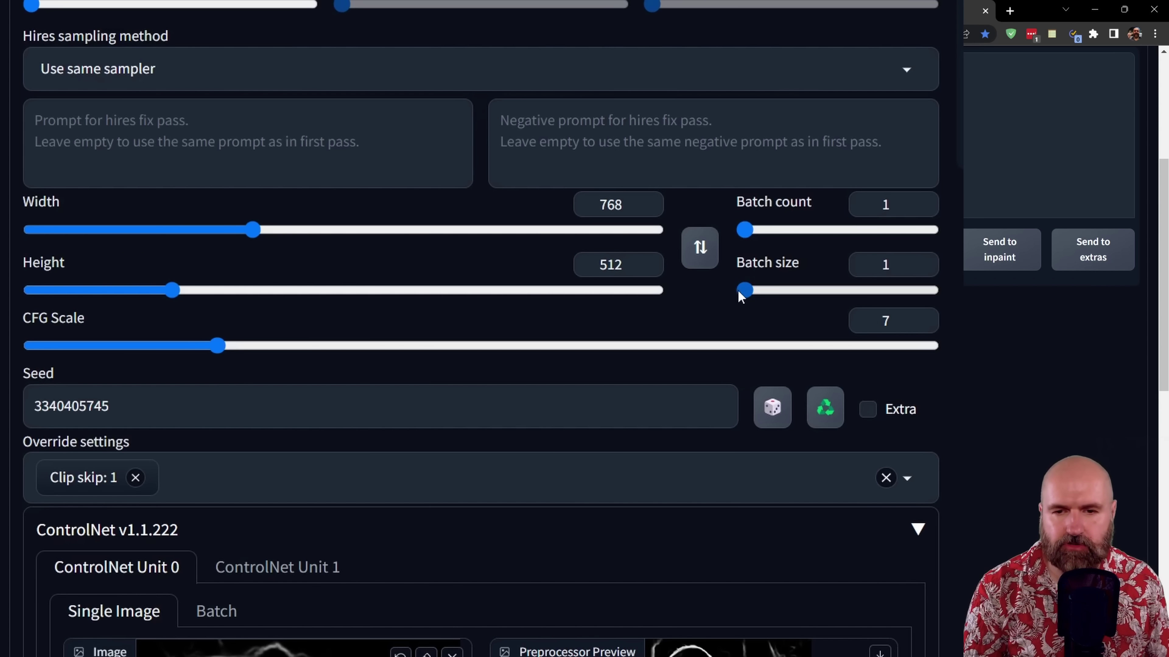
pyautogui.moveTo(745, 290); pyautogui.dragTo(931, 290)
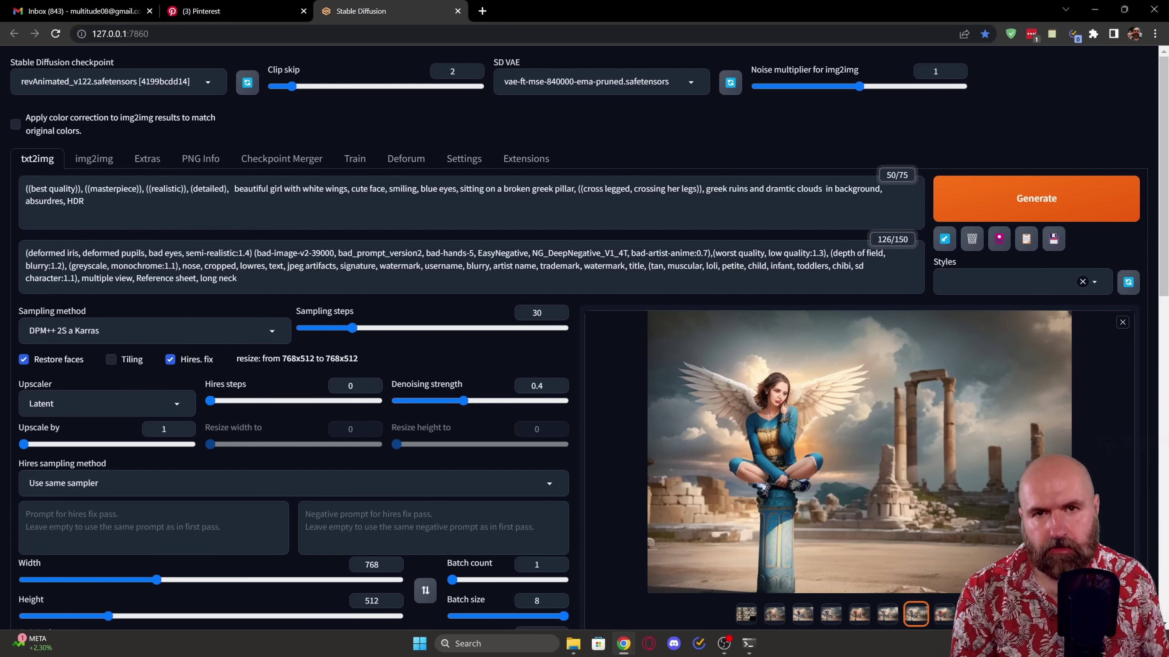
# View the generated angel variations full-size, stepping through several before closing the viewer.
pyautogui.click(774, 614)
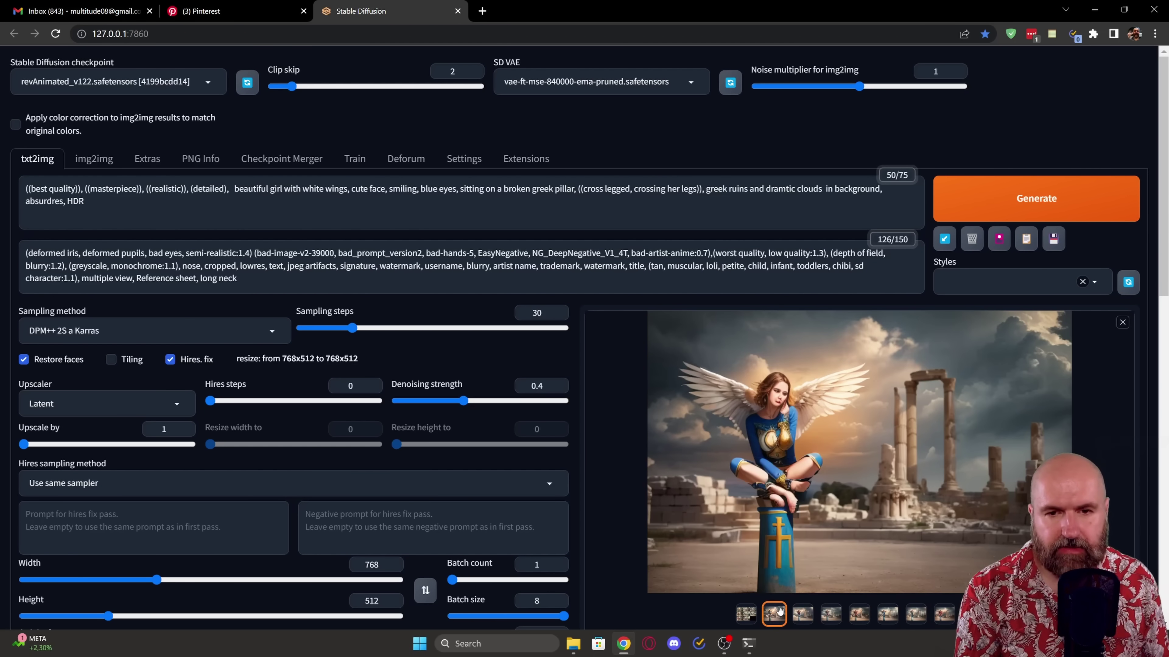
pyautogui.click(766, 490)
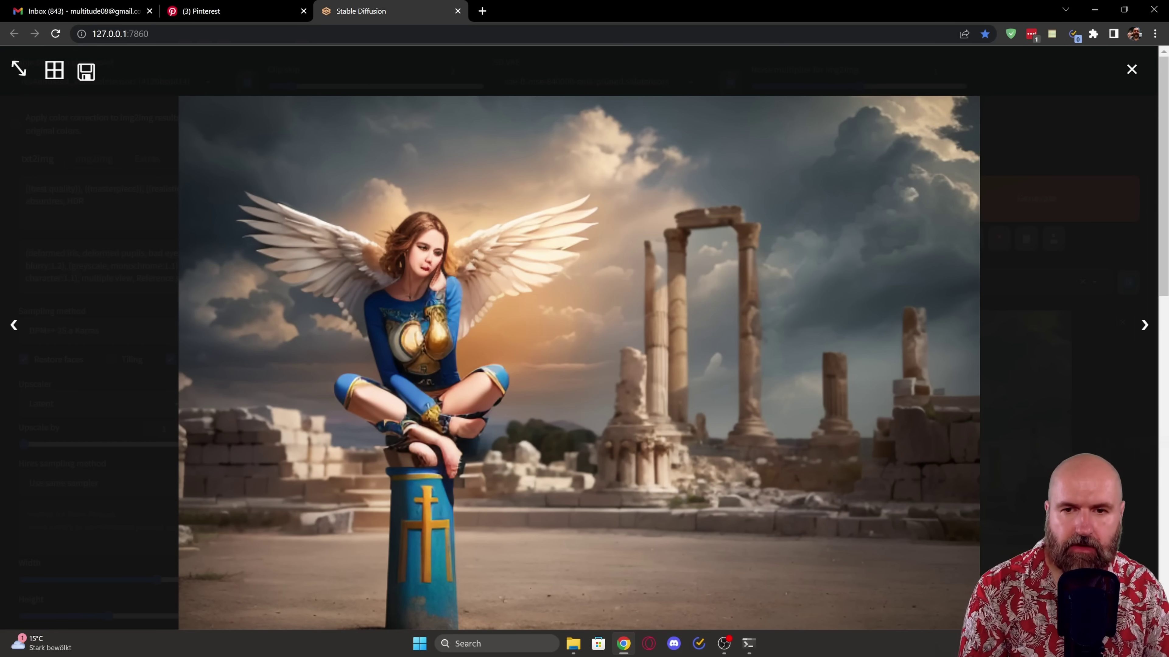
pyautogui.press('Right')
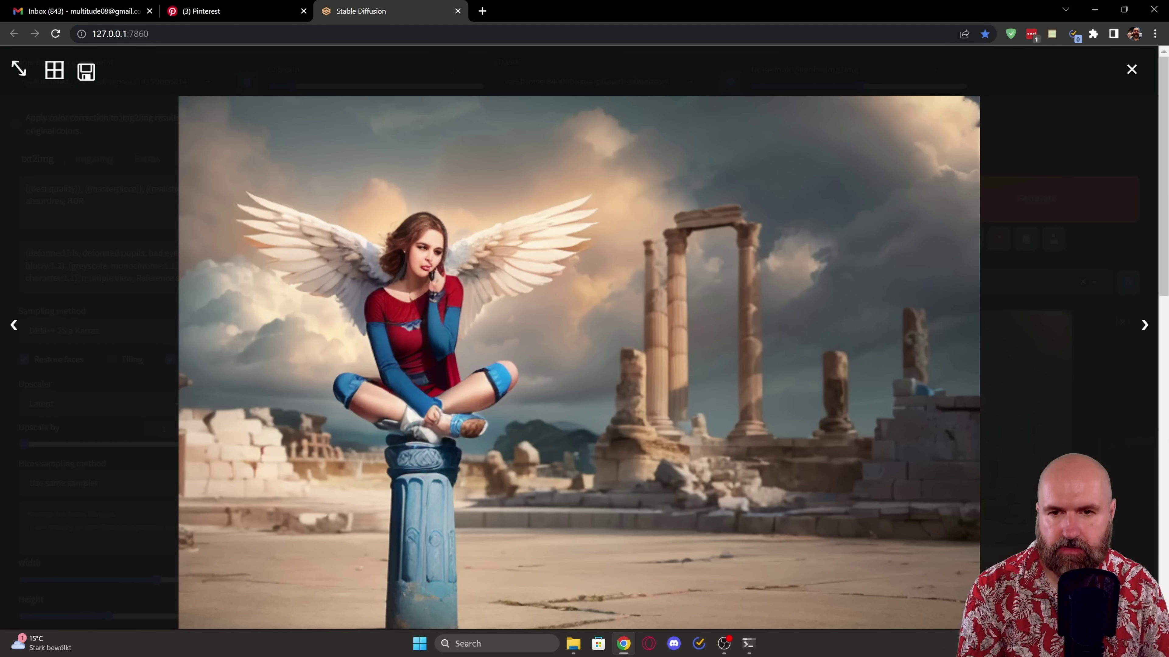
pyautogui.press('Right')
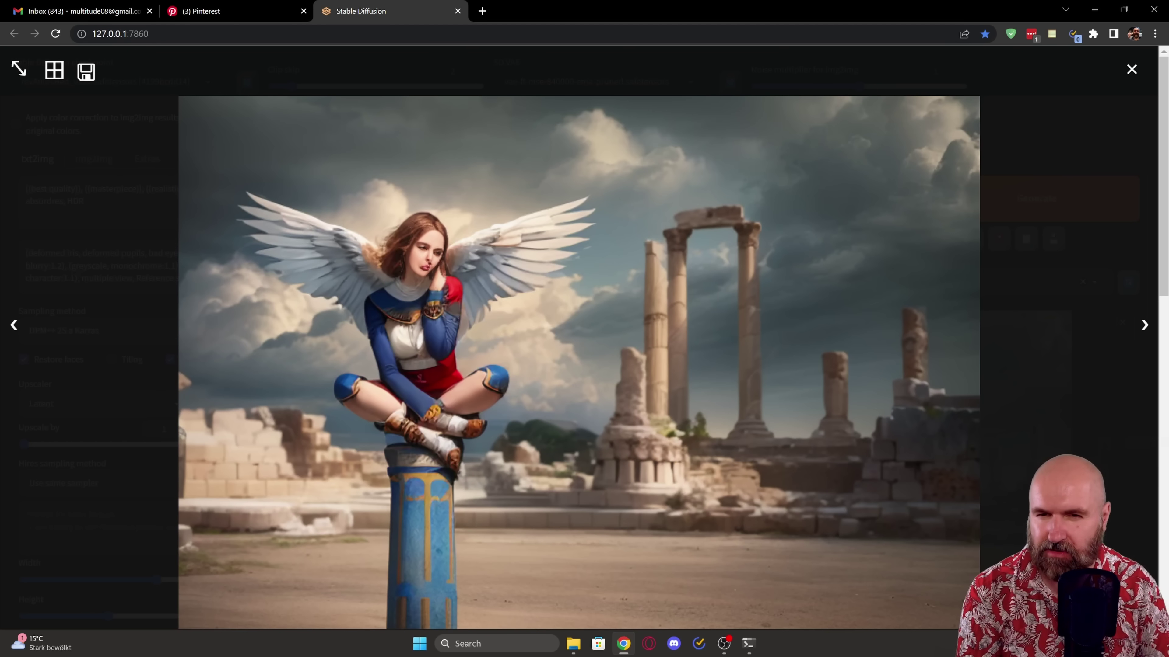
pyautogui.press('Right')
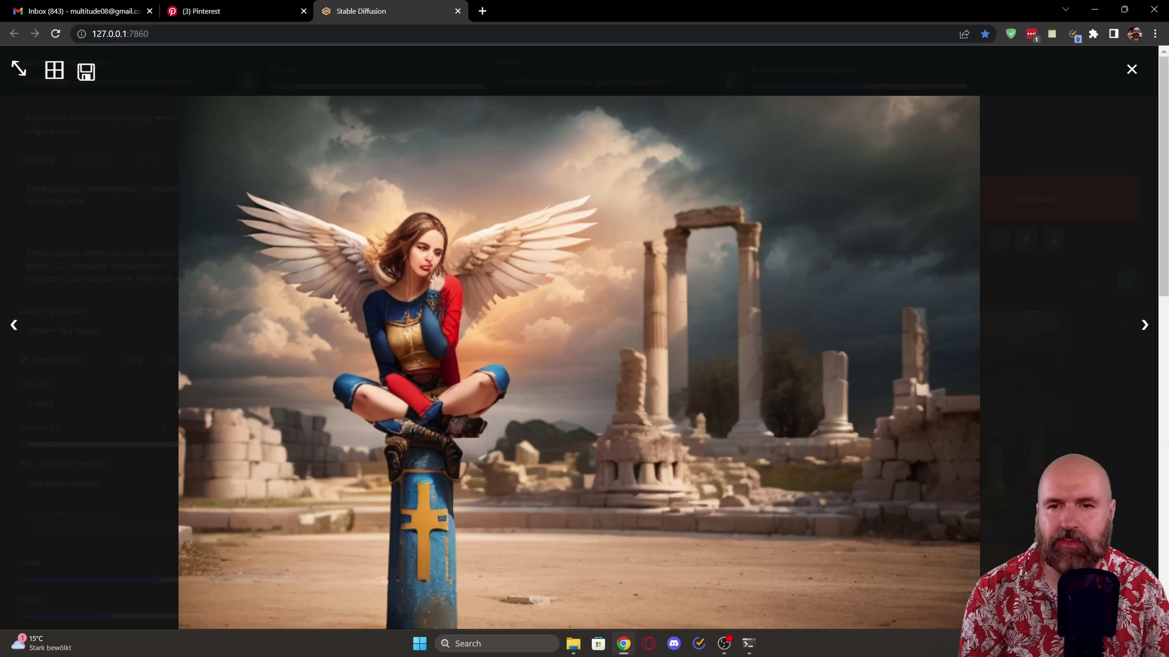
pyautogui.click(945, 353)
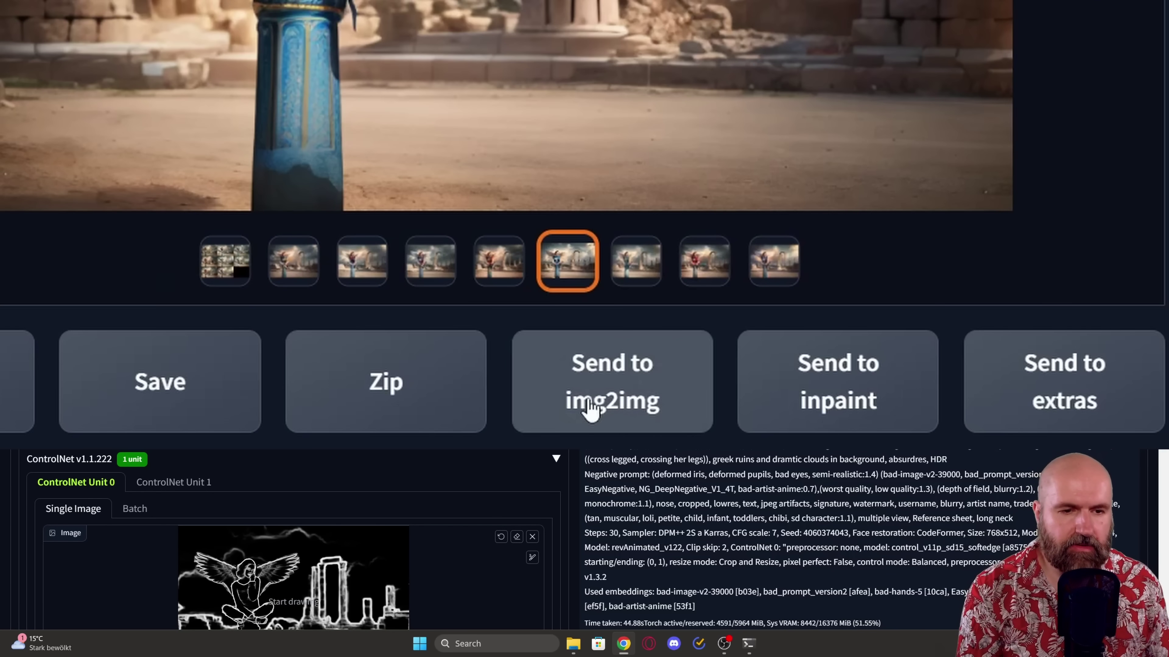
# Send the chosen angel to img2img and set Resize by scale 2 (768×512 to 1536×1024).
pyautogui.click(622, 411)
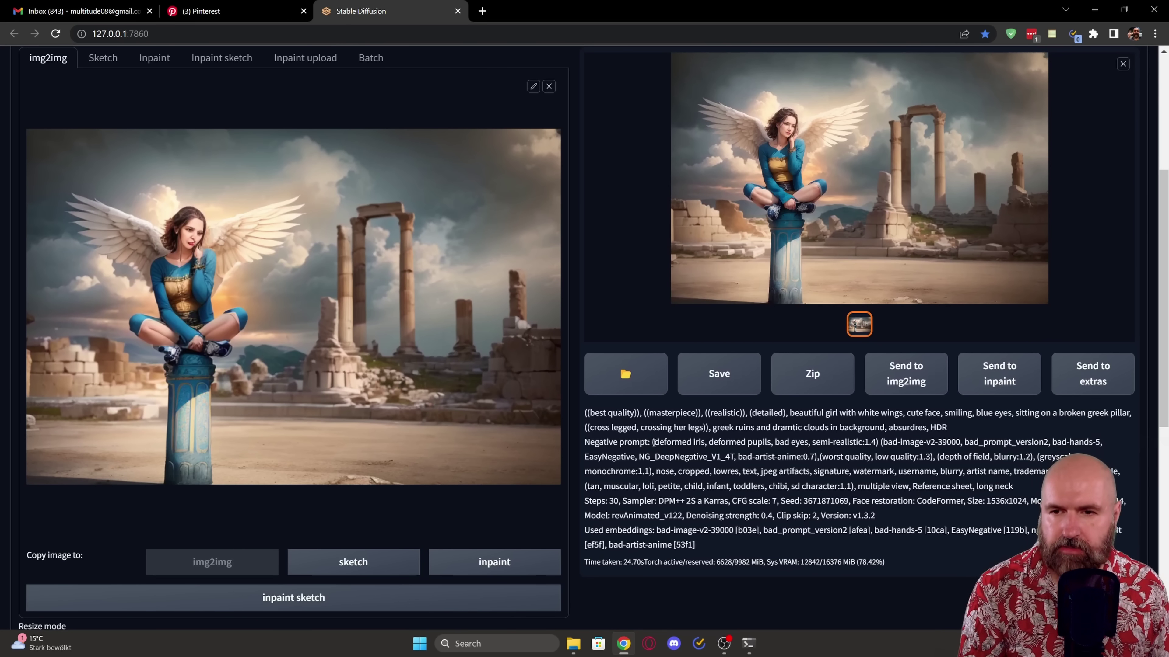
pyautogui.scroll(-7, 653, 442)
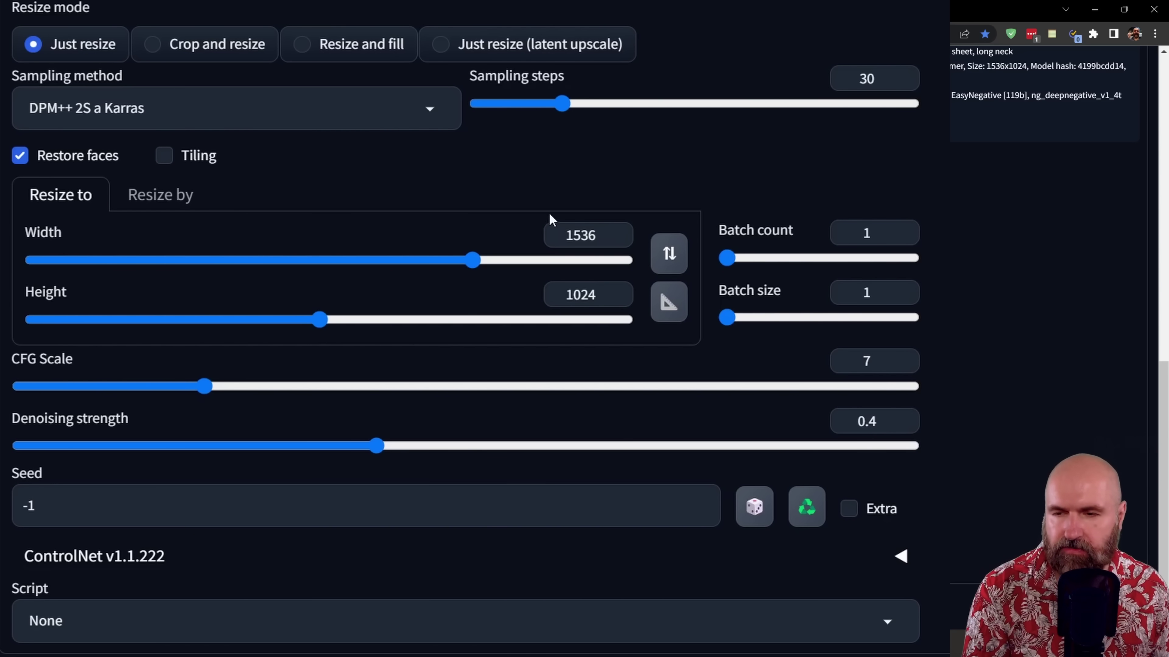
pyautogui.click(148, 205)
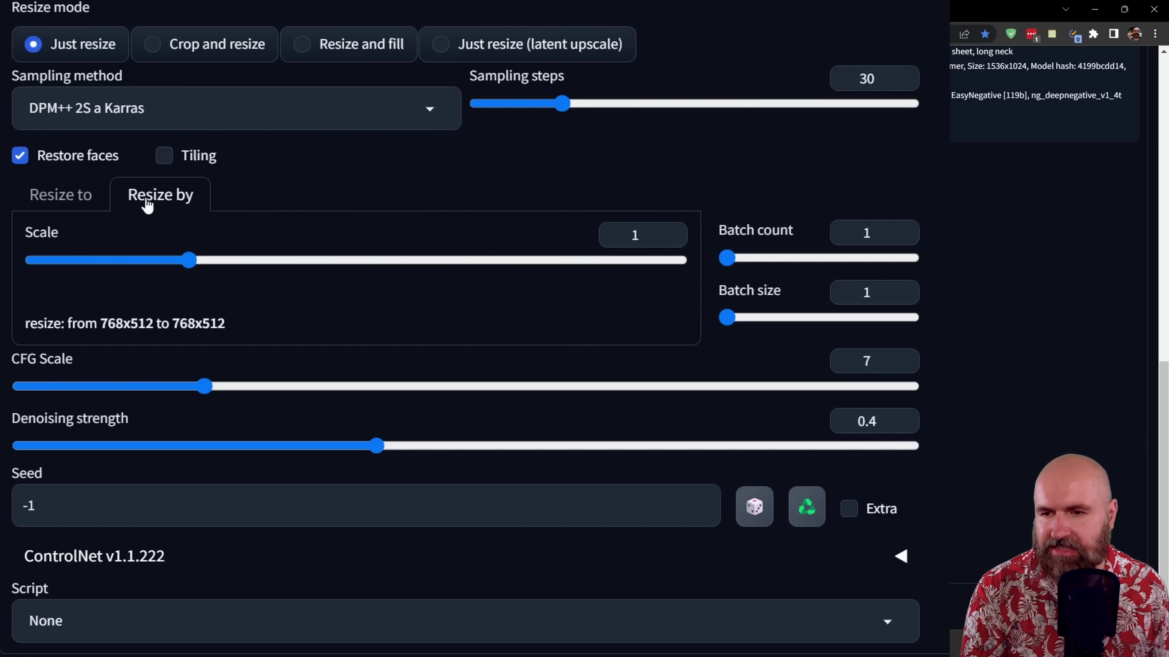
pyautogui.moveTo(645, 234); pyautogui.dragTo(602, 233)
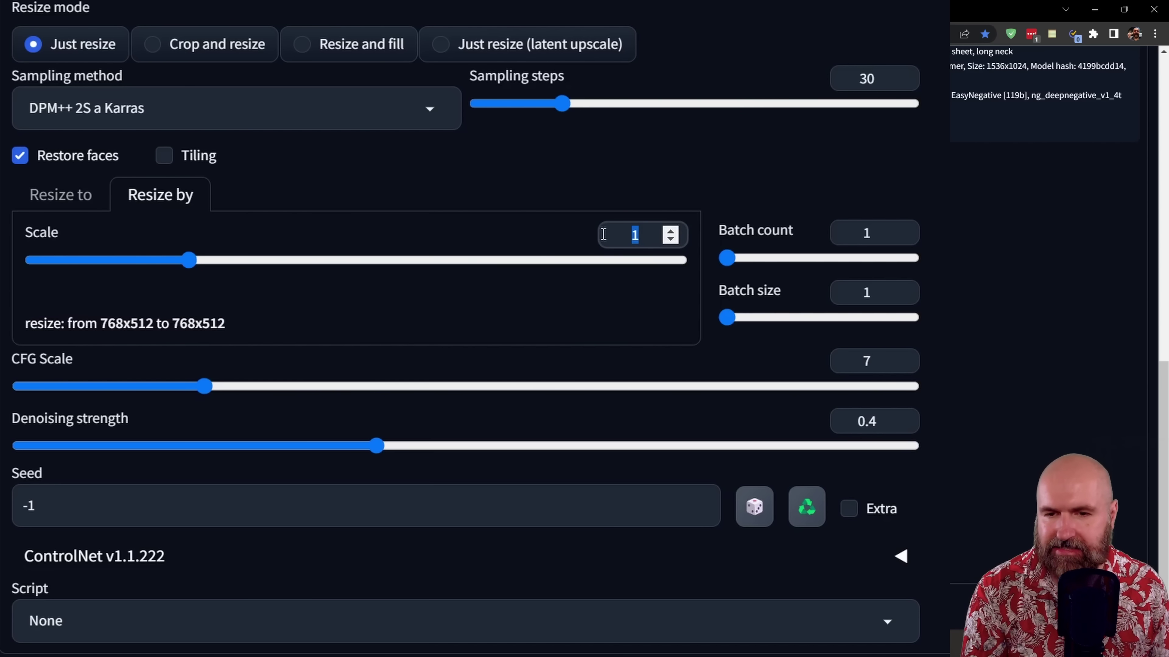
pyautogui.write('2')
pyautogui.press('Return')
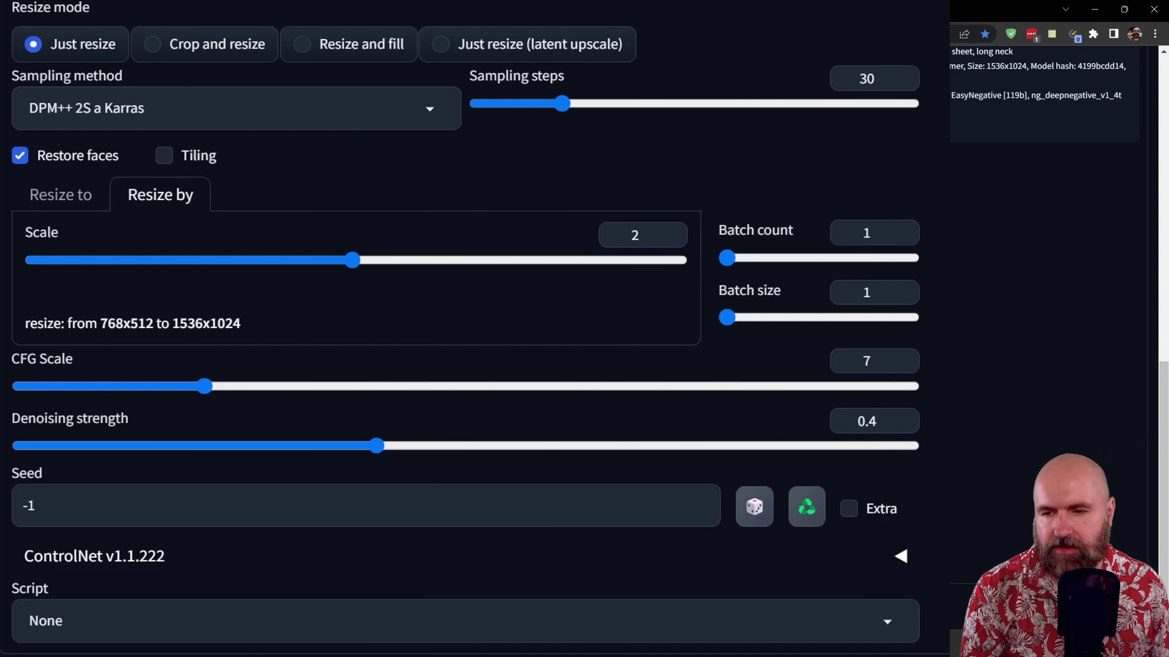